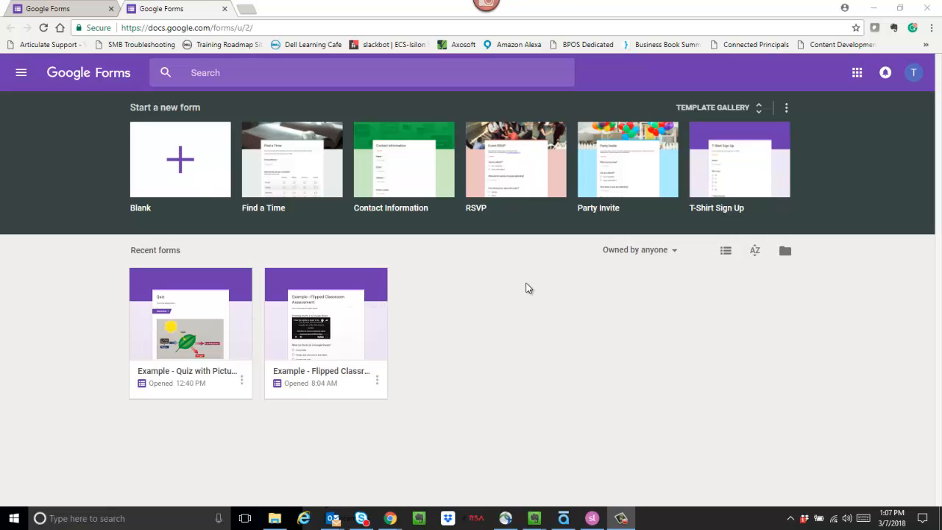
Browse the full template gallery, then return to the Forms home page
click(759, 112)
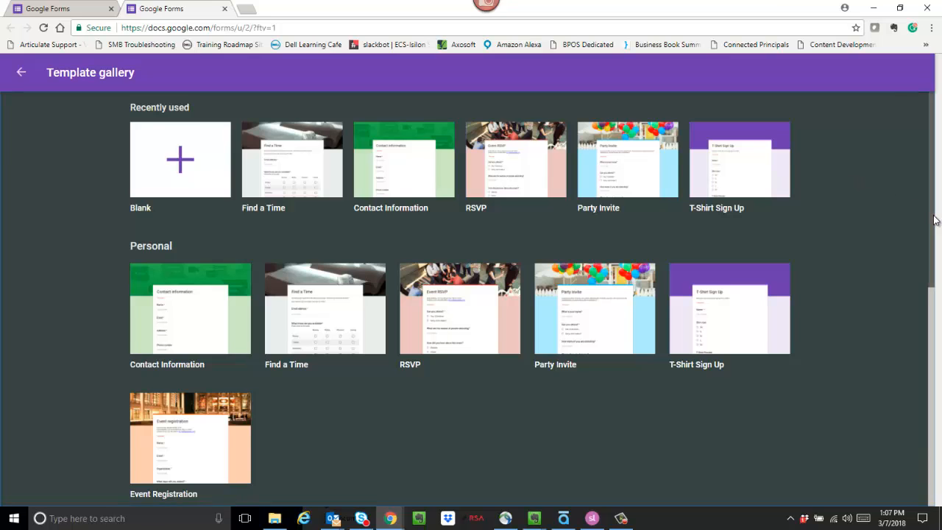
mouse_move(933, 218)
mouse_down()
mouse_move(937, 235)
mouse_move(937, 222)
mouse_up()
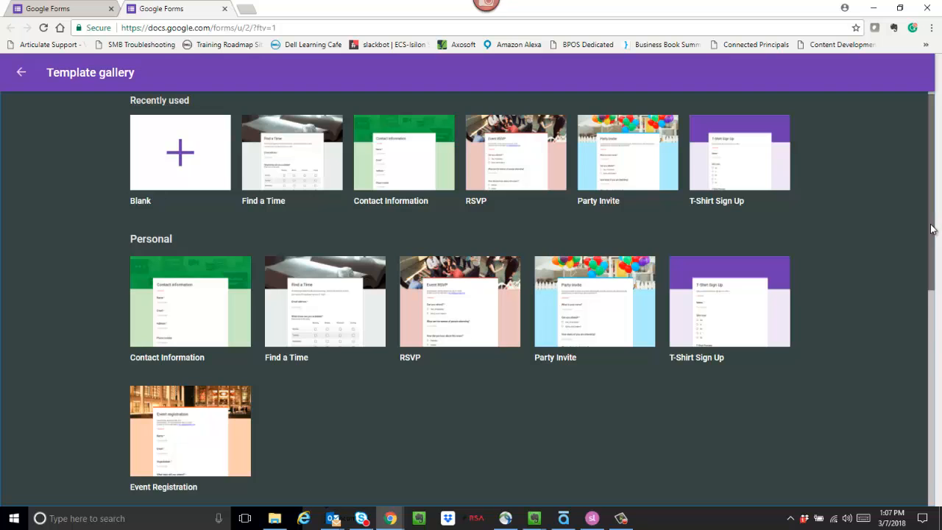
scroll(933, 225, down, 2)
drag(941, 320, 941, 407)
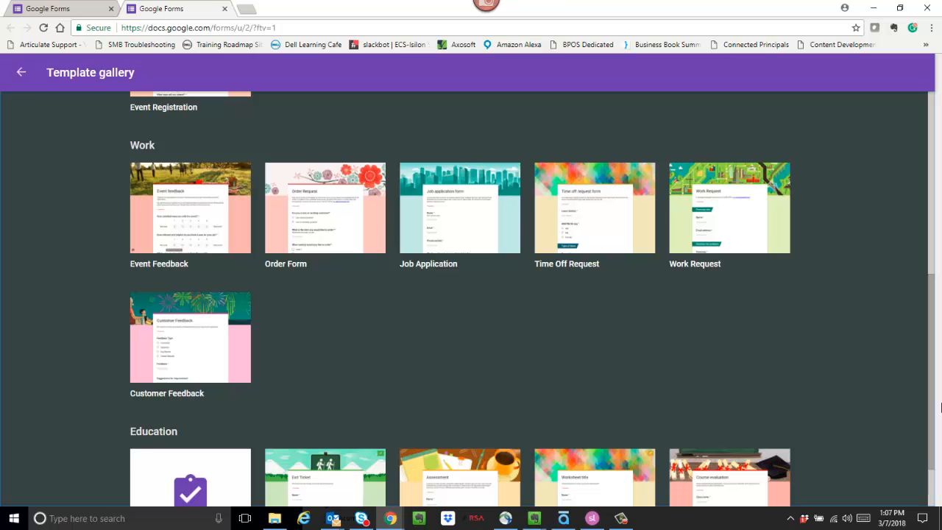
scroll(935, 412, down, 1)
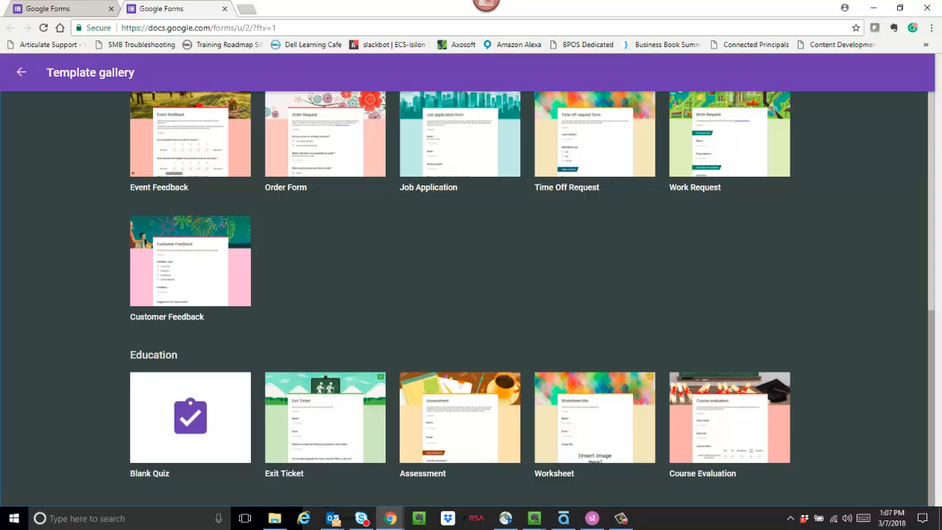
drag(933, 464, 934, 199)
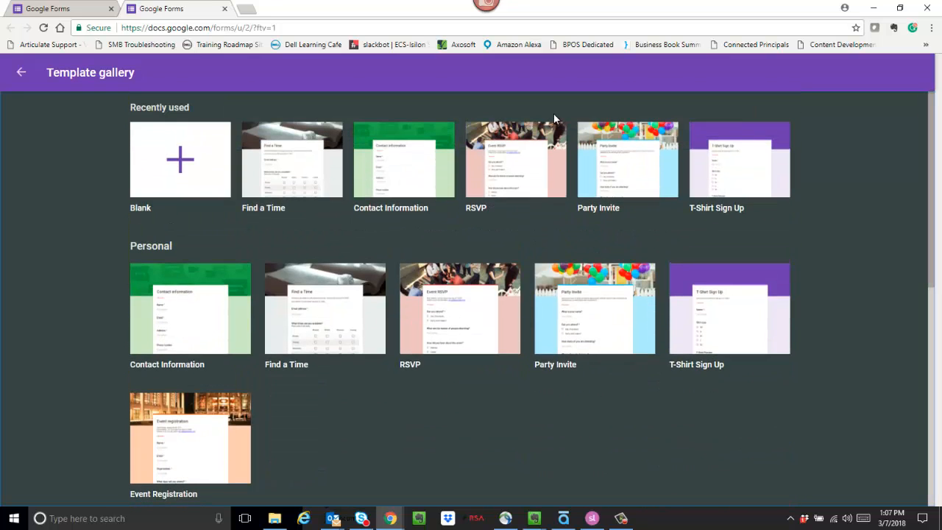
click(22, 74)
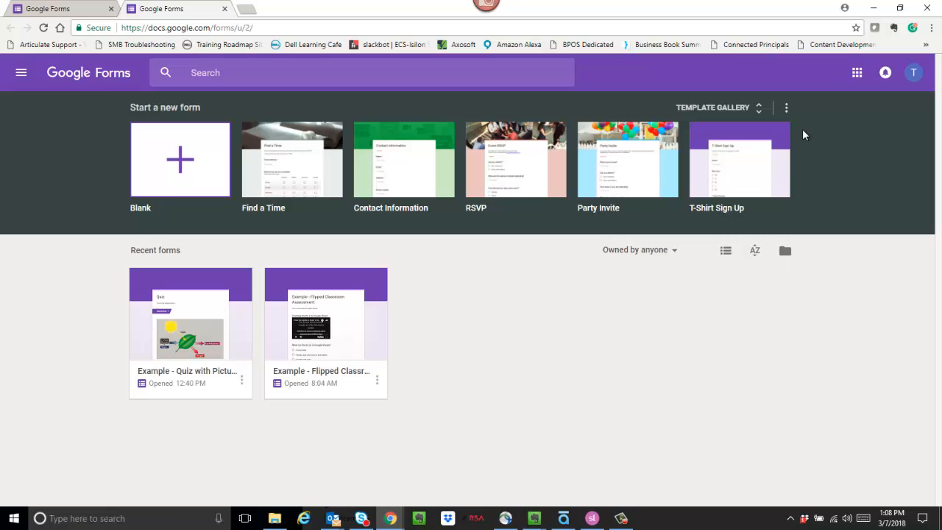
Switch recent forms to list view and back to grid, then open the AZ sort menu
click(725, 253)
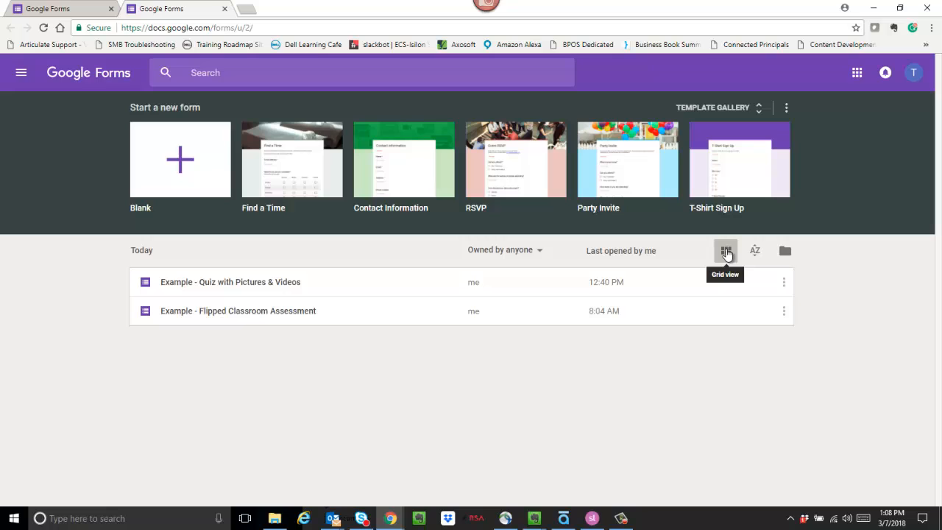
click(726, 253)
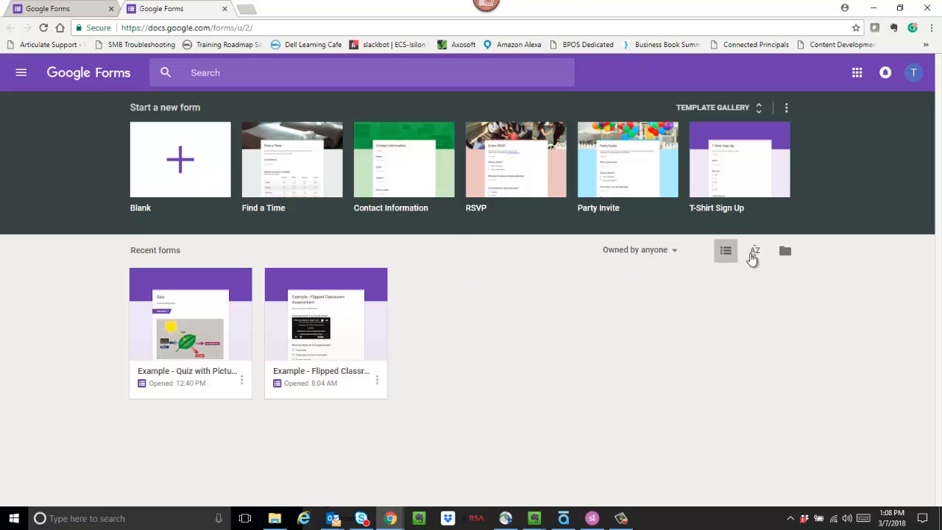
click(757, 257)
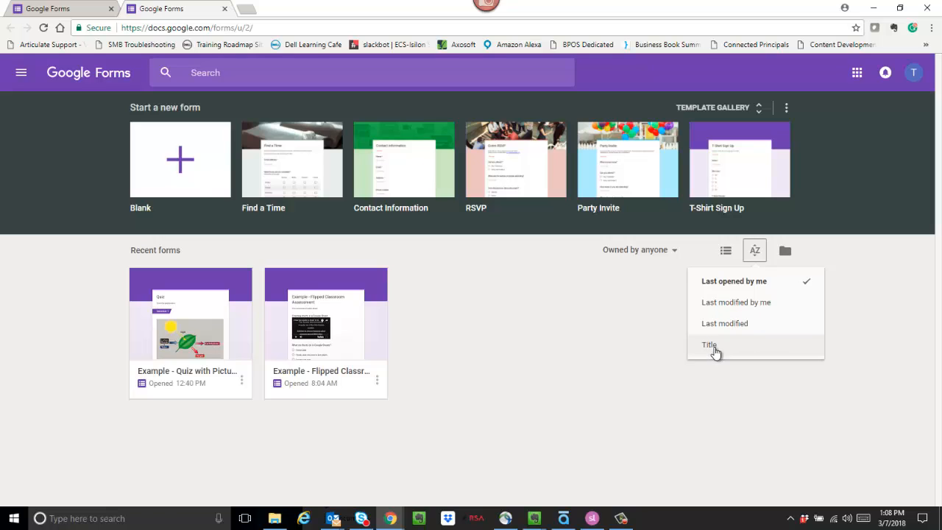
click(785, 252)
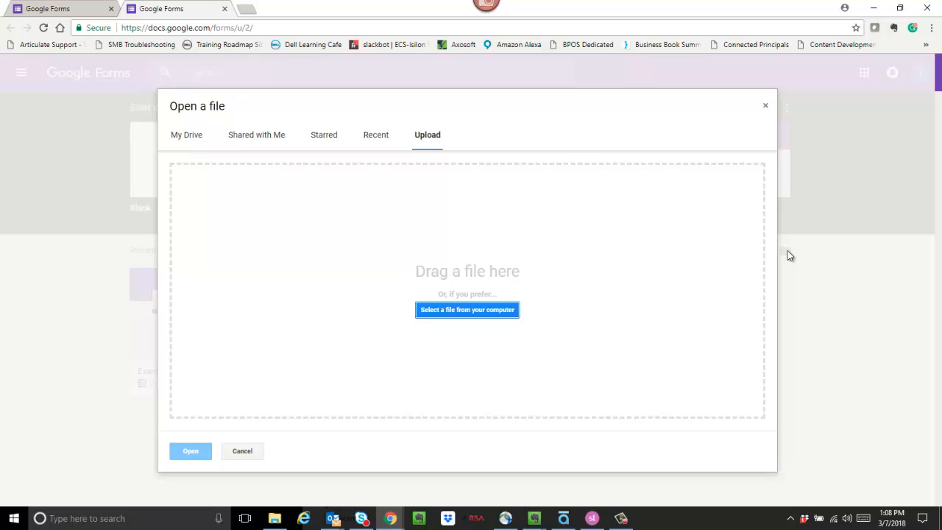
click(189, 140)
click(269, 140)
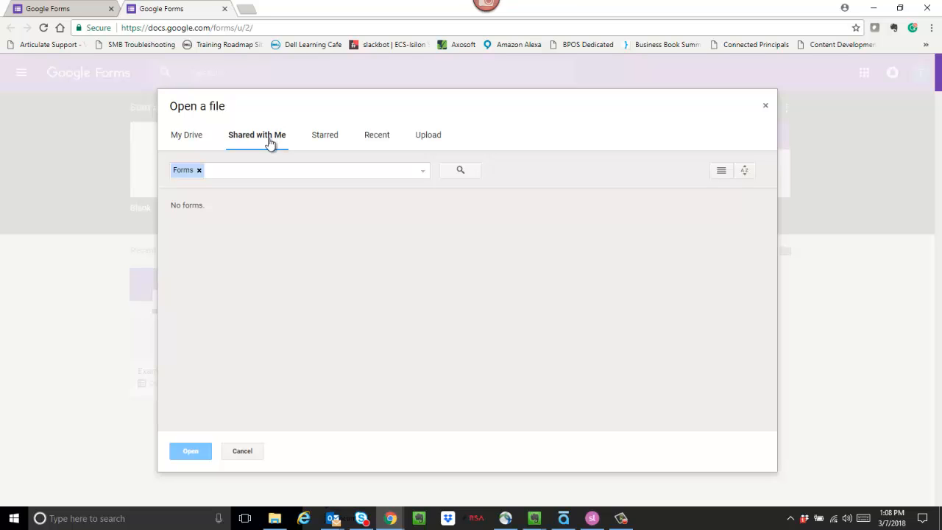
click(326, 137)
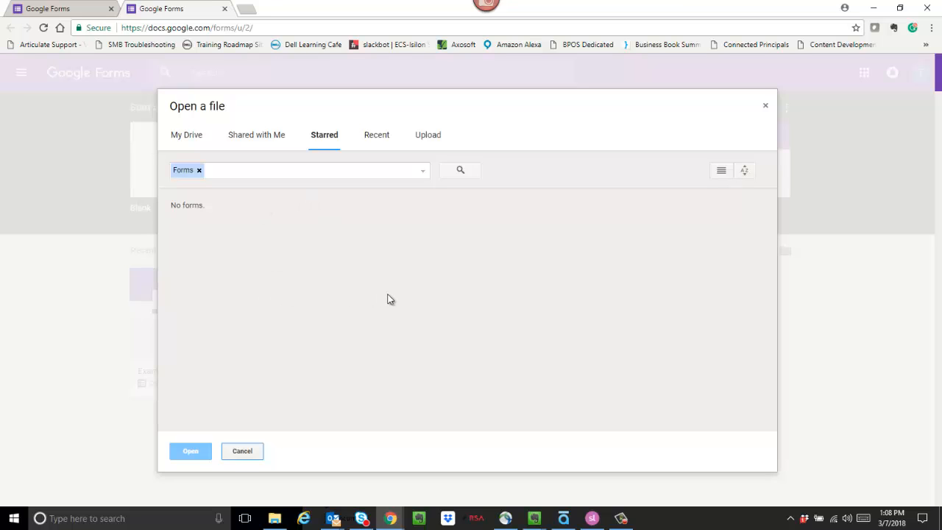
click(377, 137)
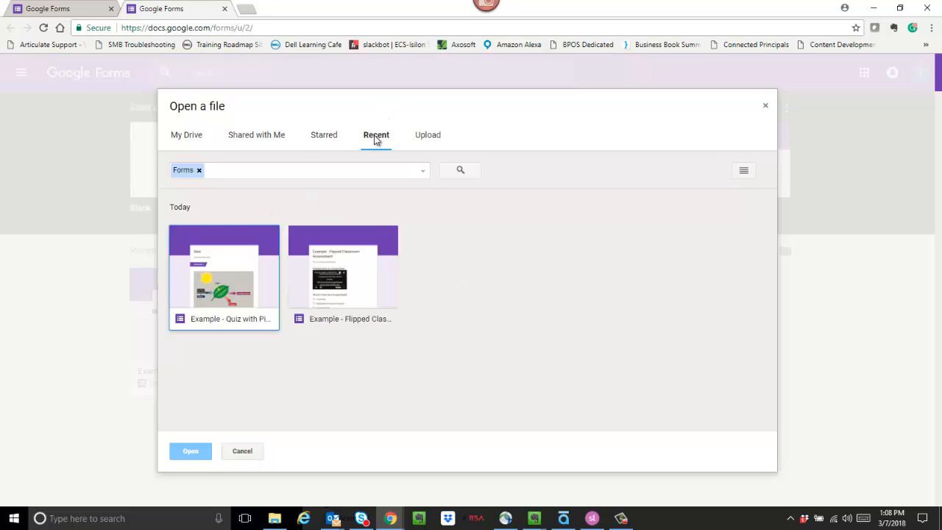
click(431, 138)
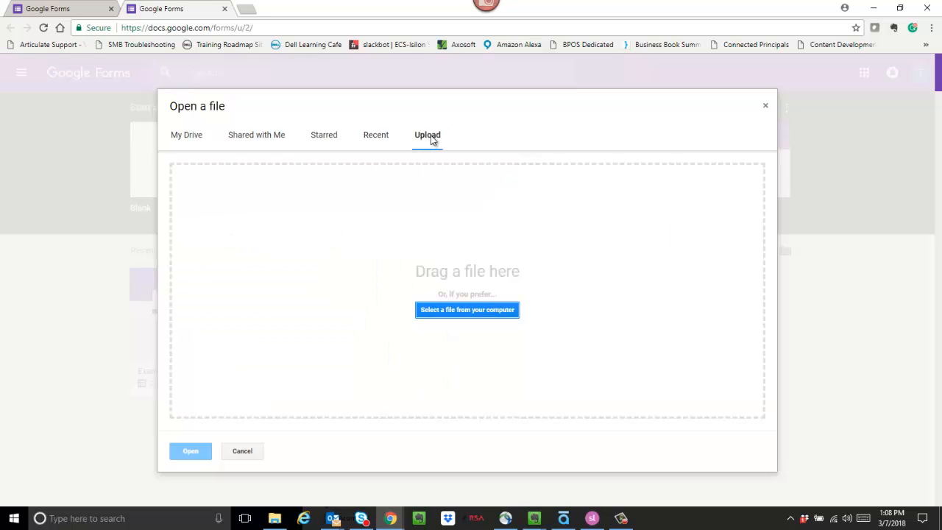
key(Escape)
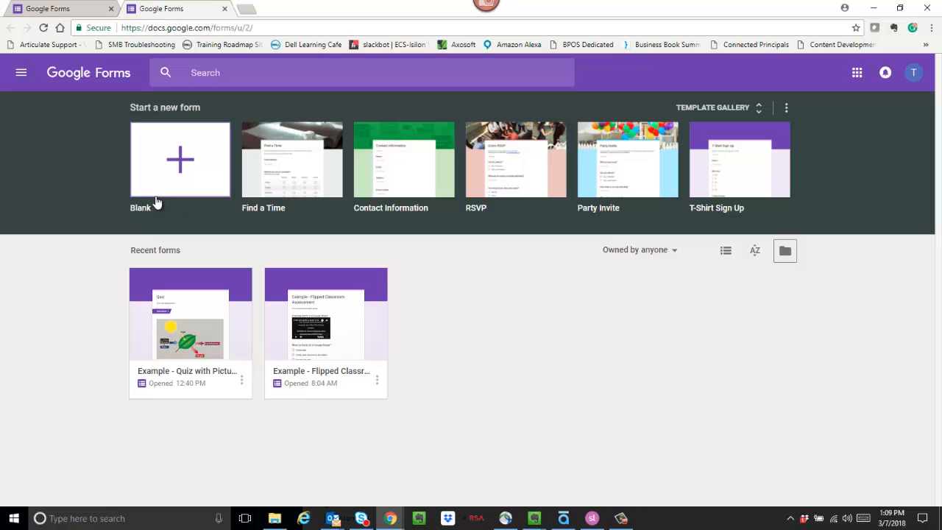
Start a blank form titled 'Example Survey' with description 'This is a survey of the class...'
click(181, 158)
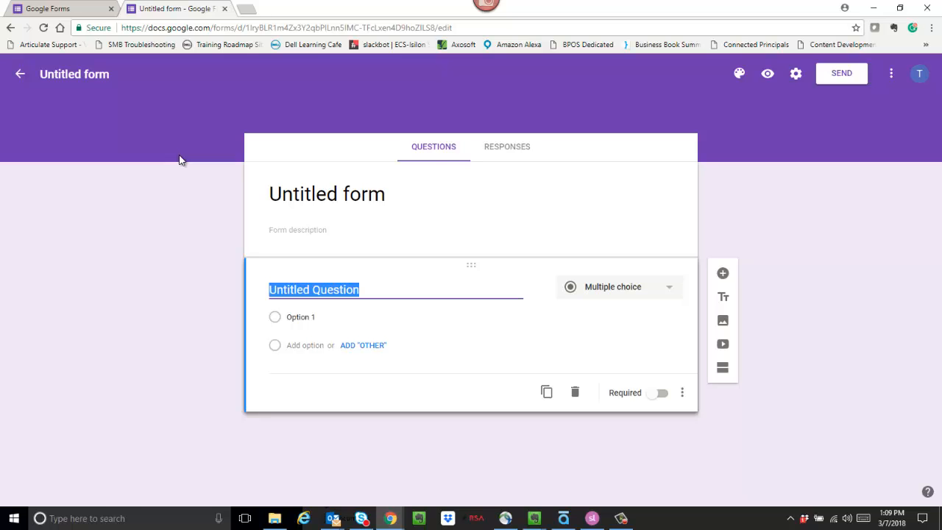
click(322, 193)
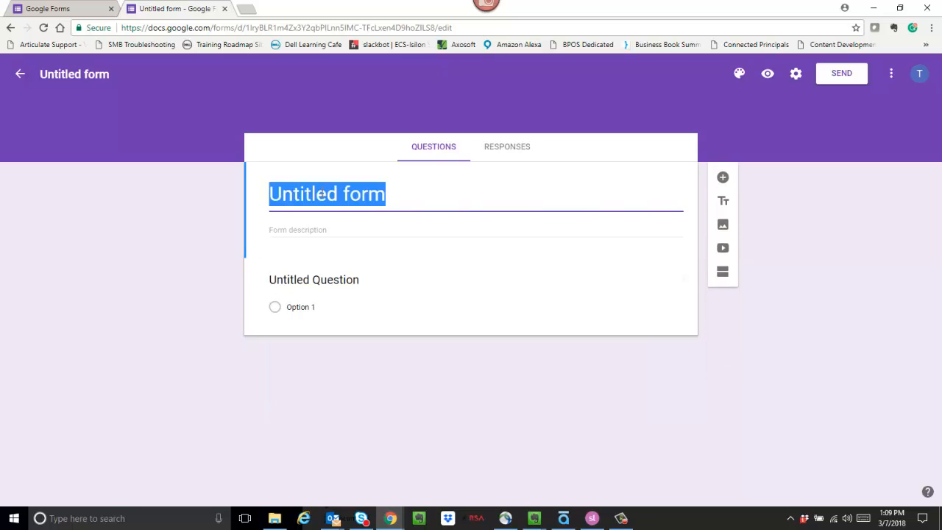
text(Exampl)
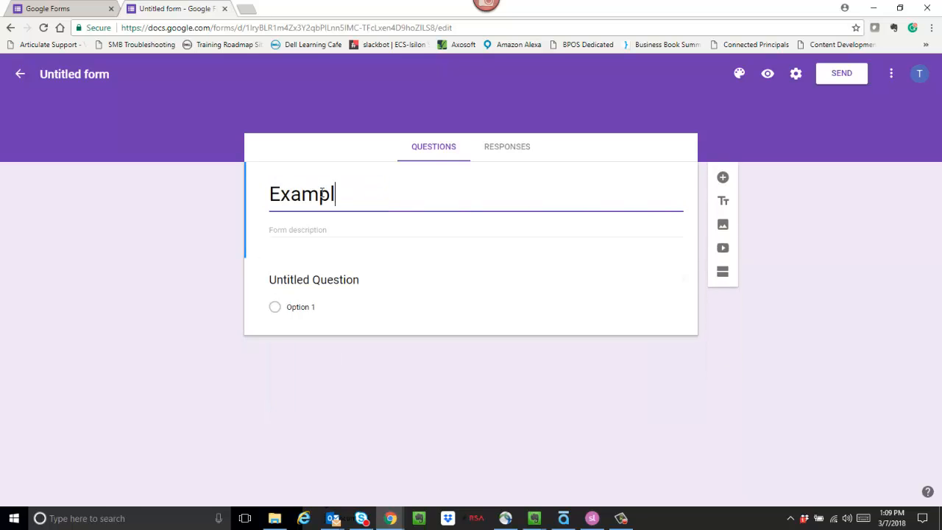
text(e Su)
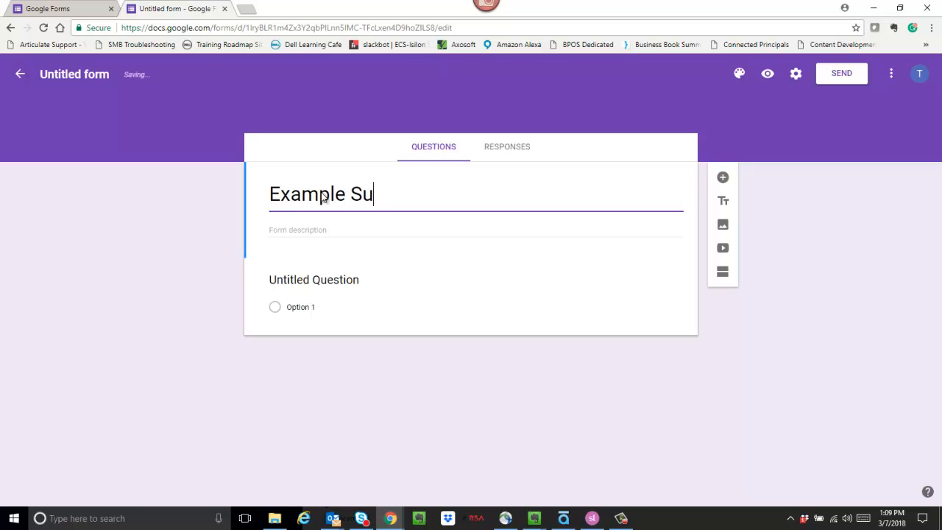
text(rvey)
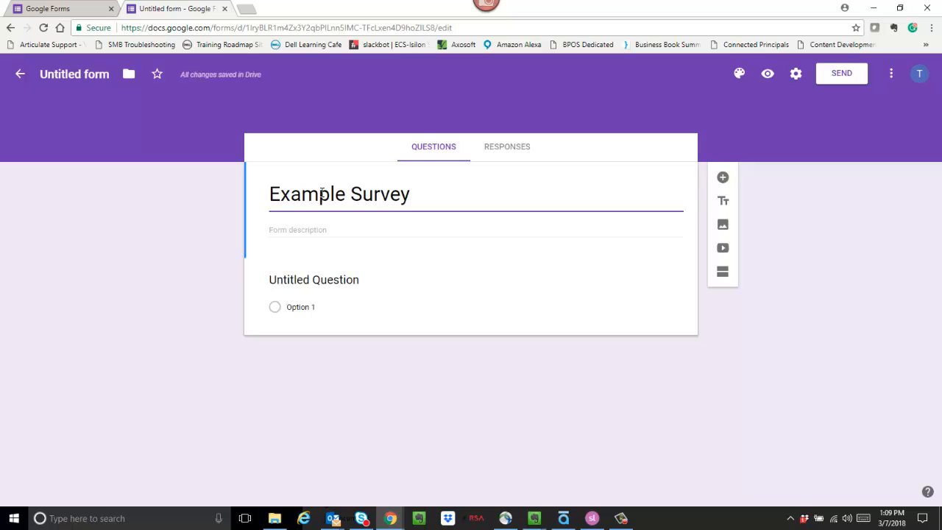
click(291, 228)
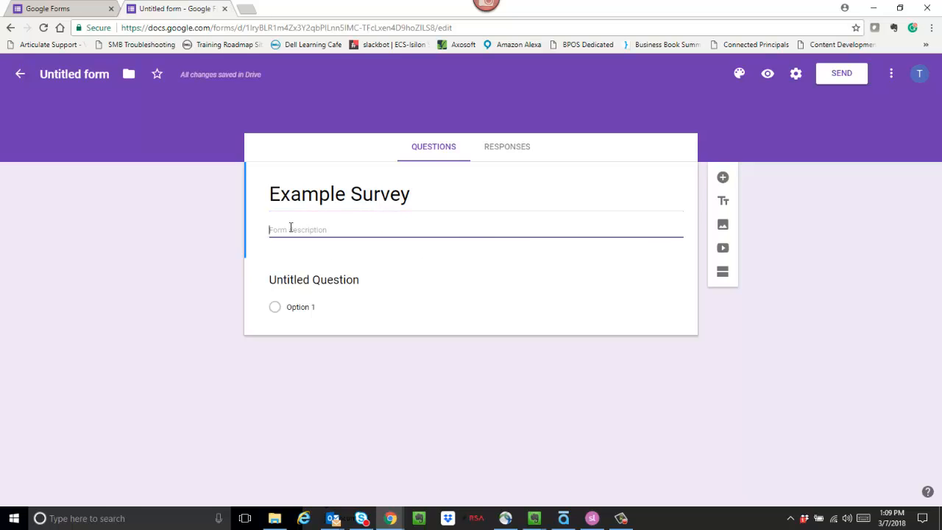
text(This is a s)
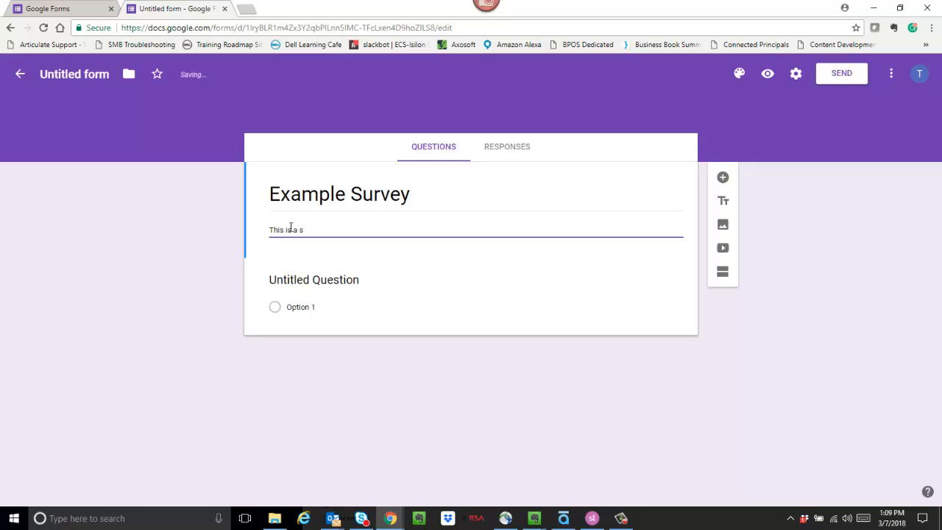
text(urvey of the class...)
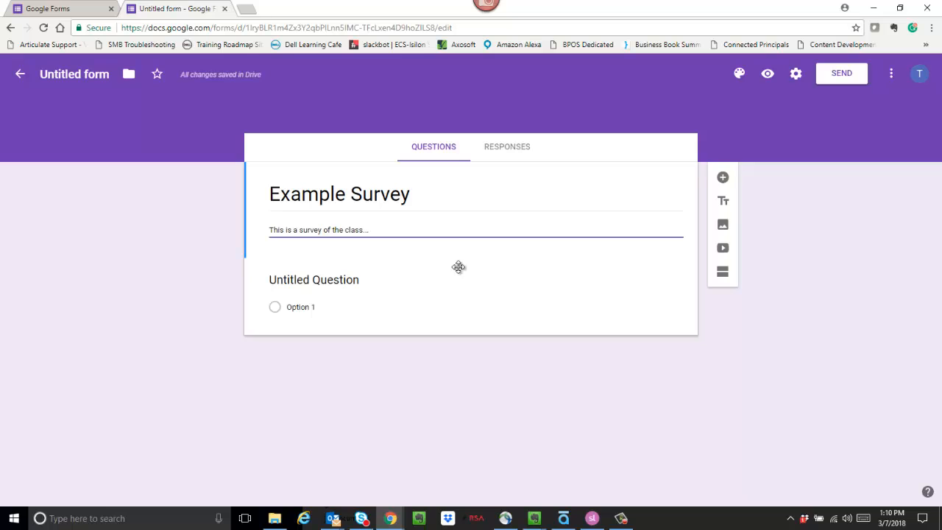
Keep the first question's type as Multiple choice and select its Untitled Question title field
click(418, 290)
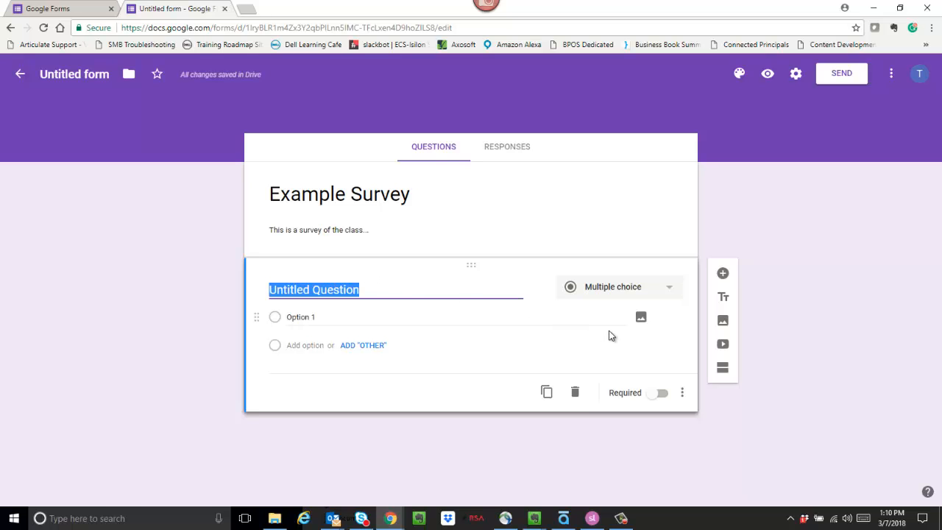
click(670, 291)
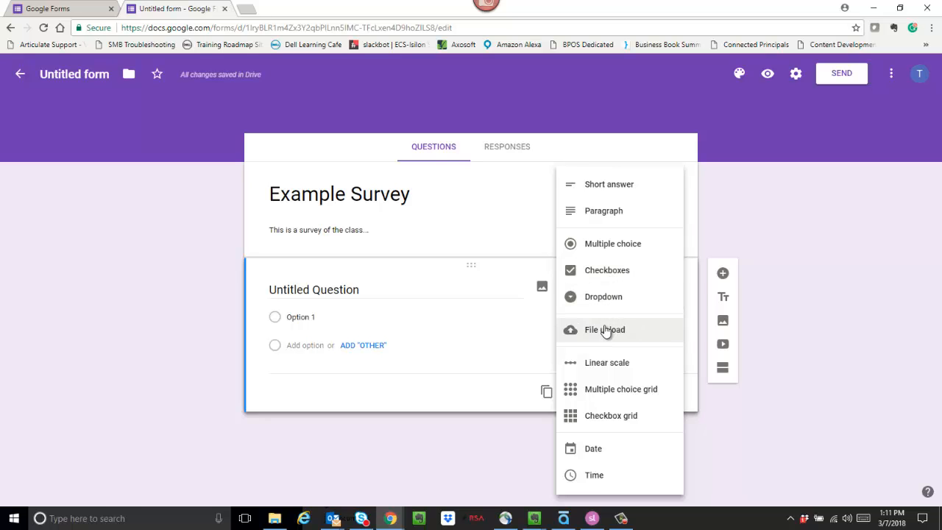
click(604, 251)
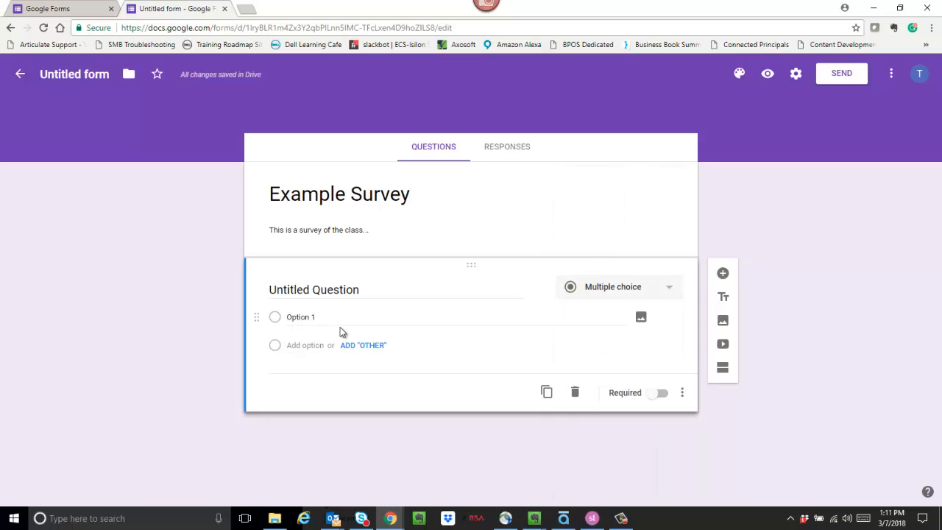
click(340, 290)
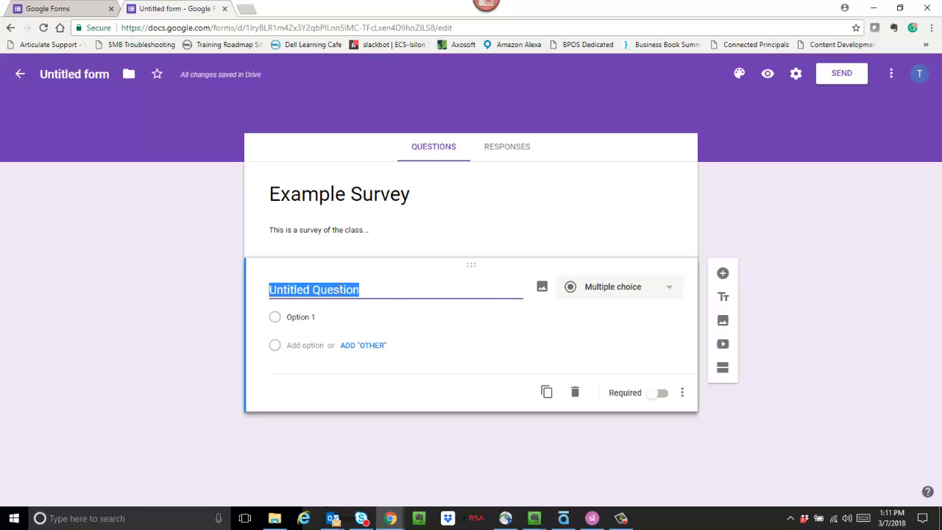
Title the first question 'Are you likely to recommend this class to a friend?'
text(Are)
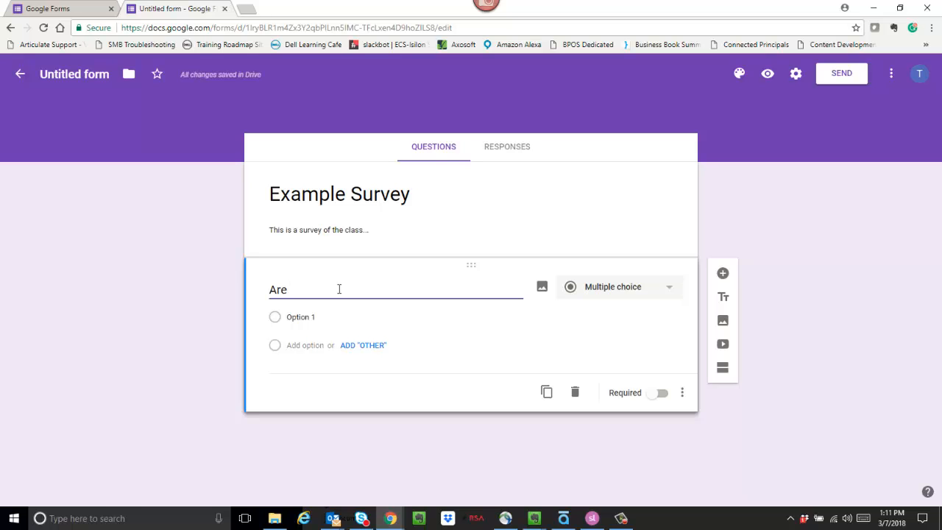
text( you lie)
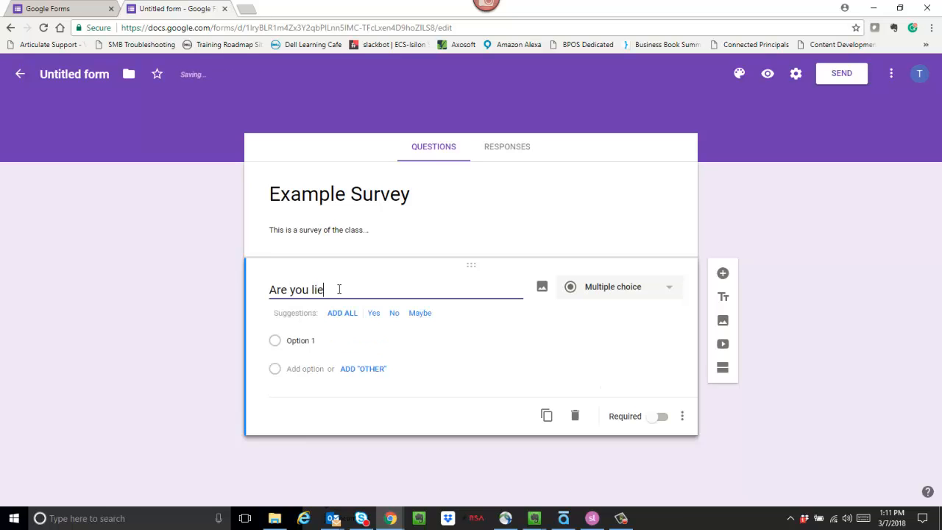
key(BackSpace)
text(kely to recommend this class to a friend)
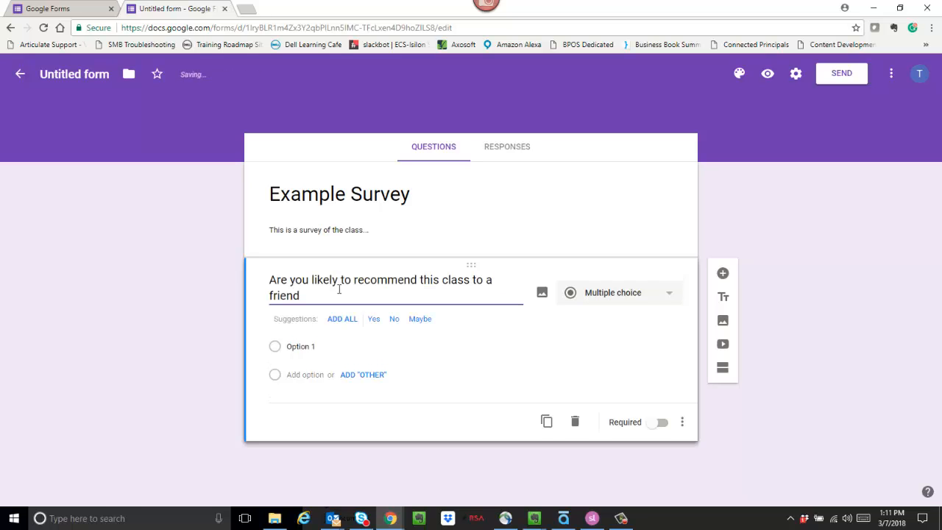
text(?)
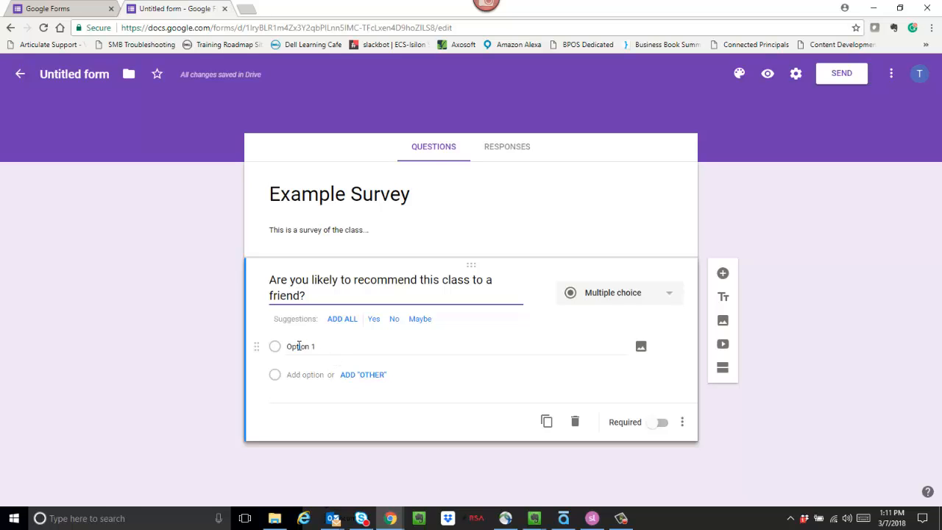
Add the answer choices Yes, No and Maybe, and remove the leftover Option 2
click(374, 320)
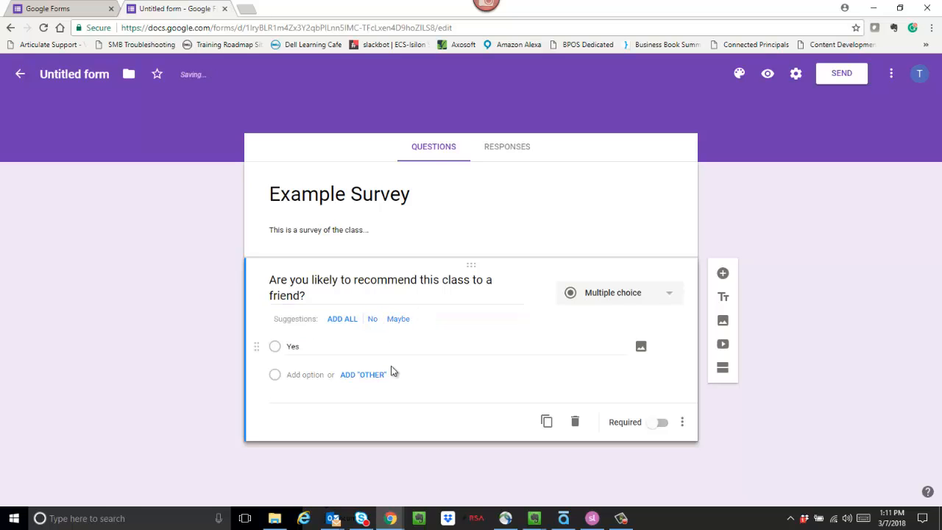
click(291, 374)
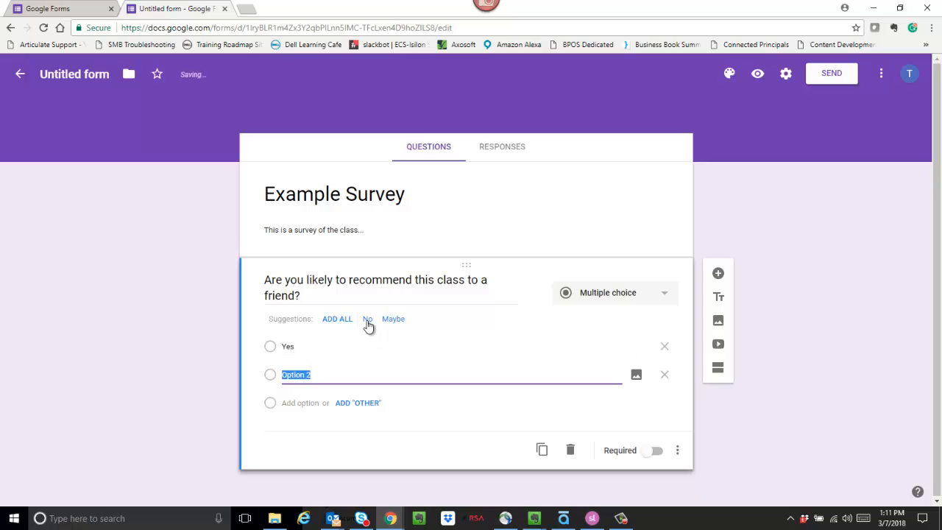
click(367, 320)
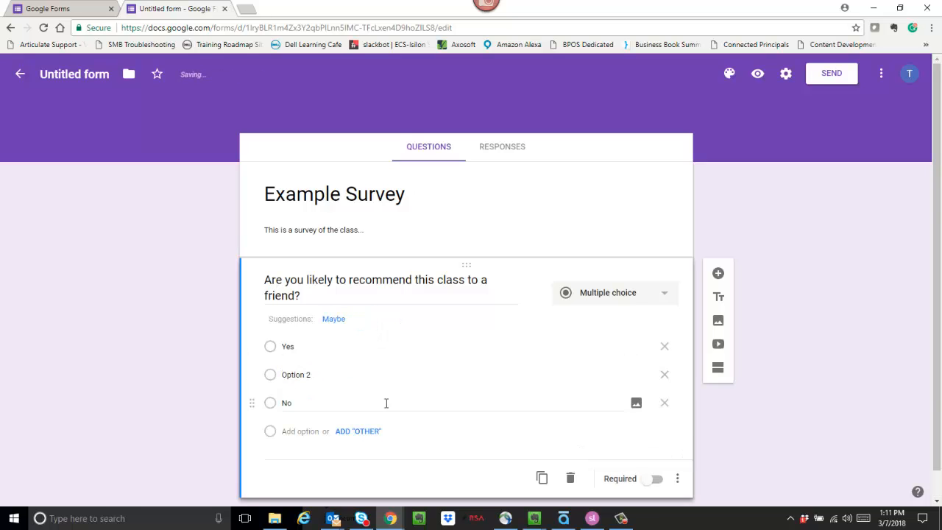
click(278, 380)
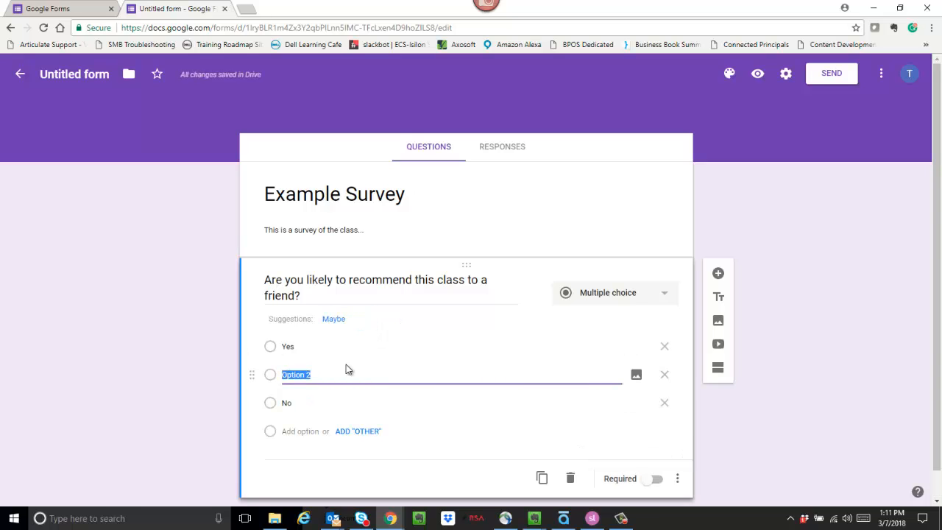
click(335, 319)
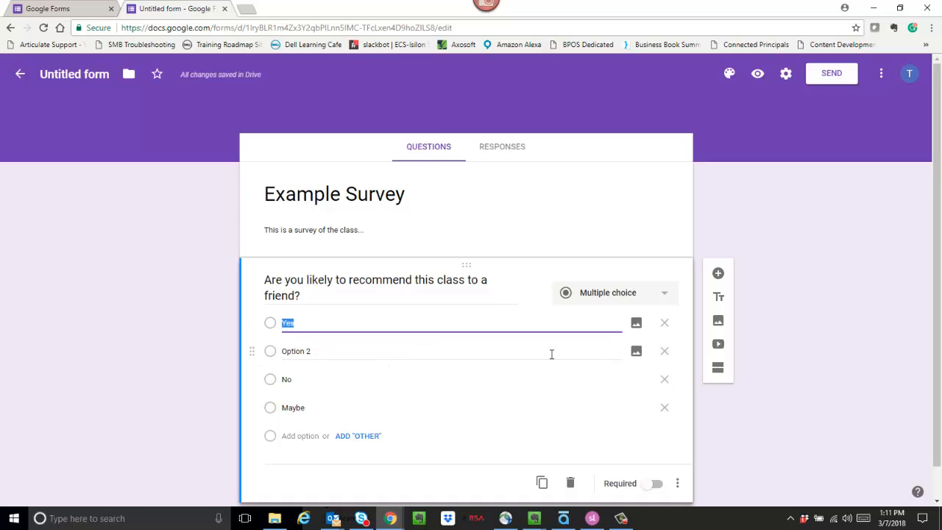
click(664, 353)
click(664, 353)
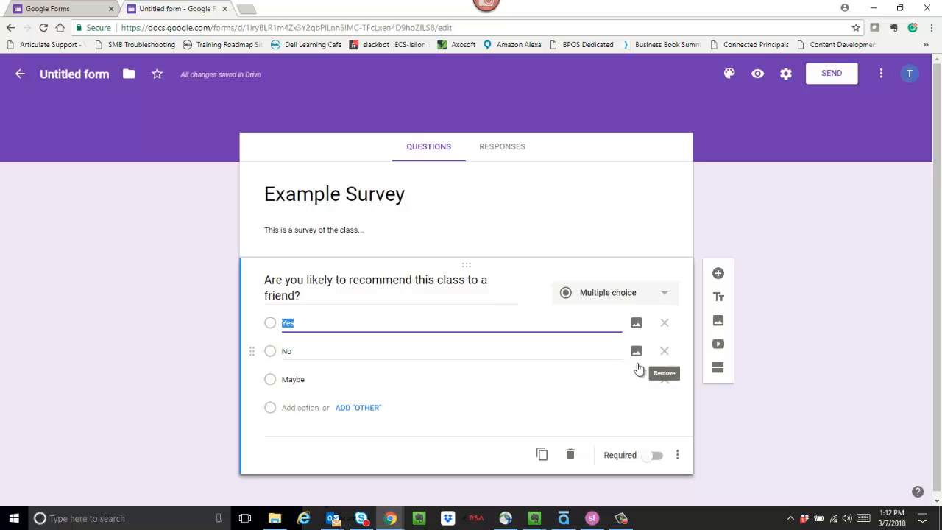
Toggle Required on then off so the question is optional, and review its three-dot options
click(652, 457)
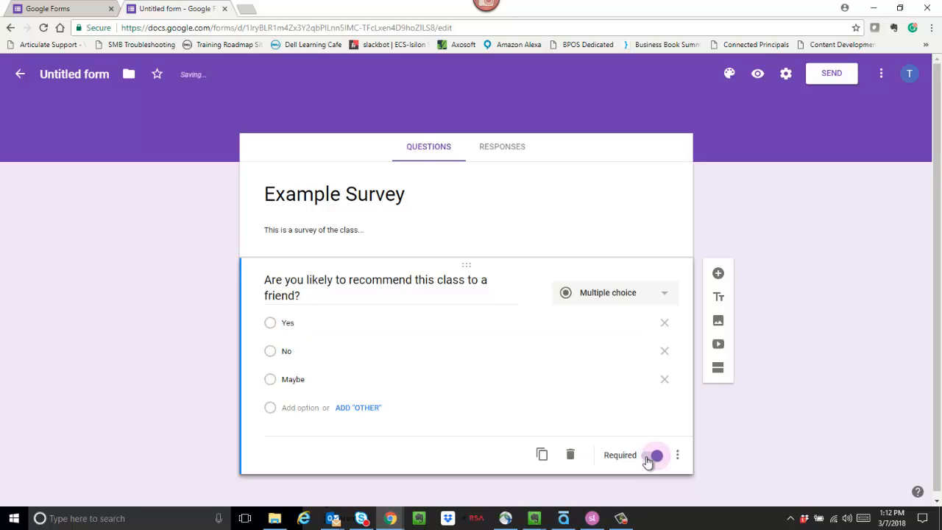
click(651, 457)
click(678, 457)
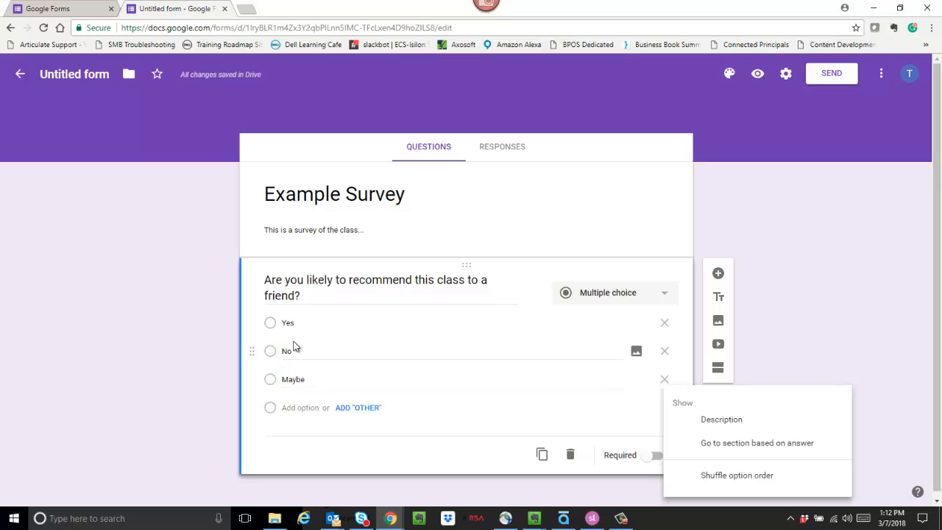
click(732, 477)
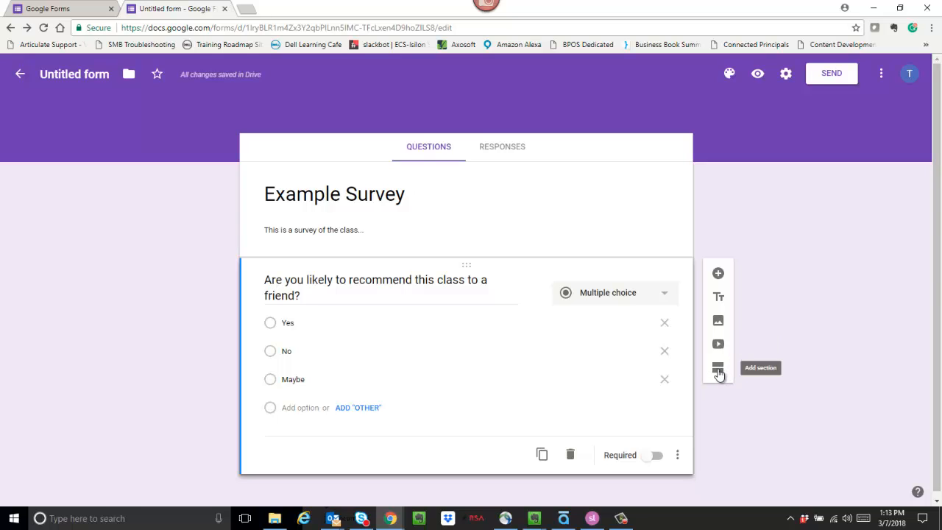
scroll(824, 283, down, 1)
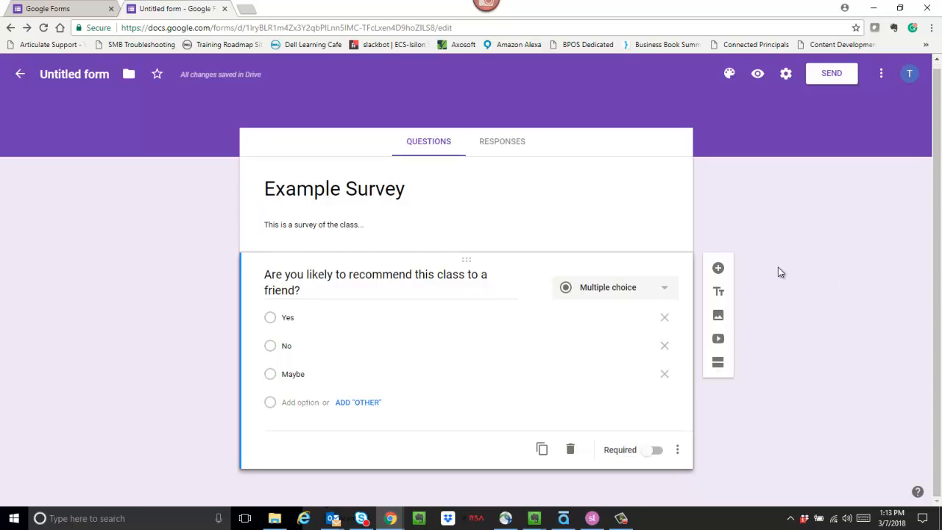
Add a Paragraph question asking 'What did you like most about class?'
click(718, 270)
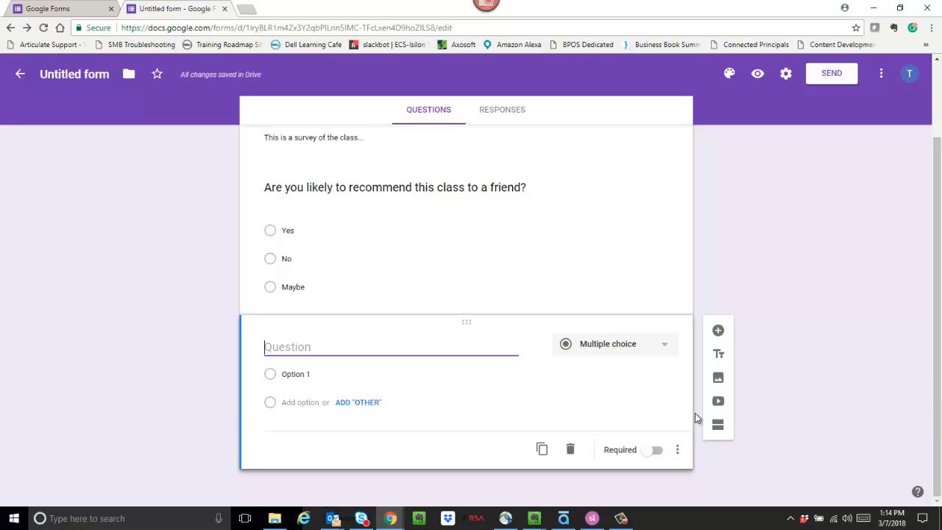
click(666, 348)
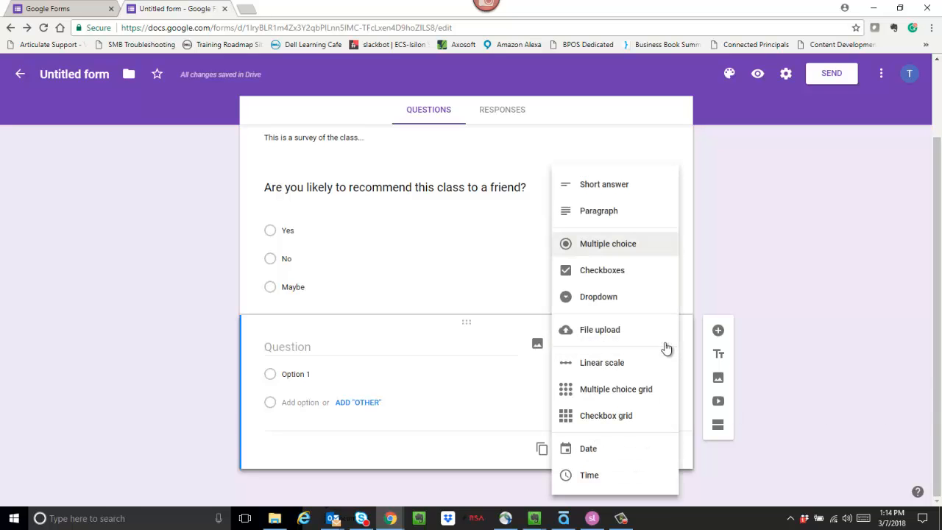
click(614, 212)
click(292, 370)
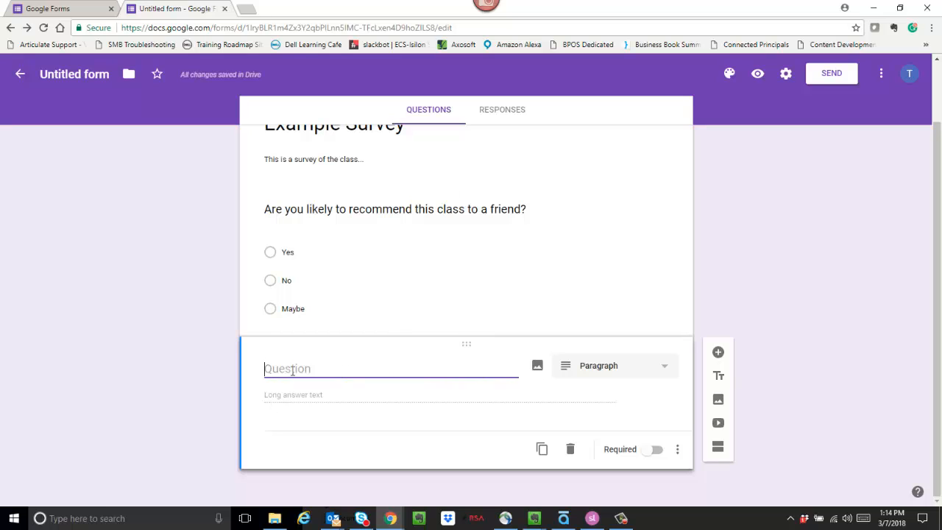
text(What did you like most a)
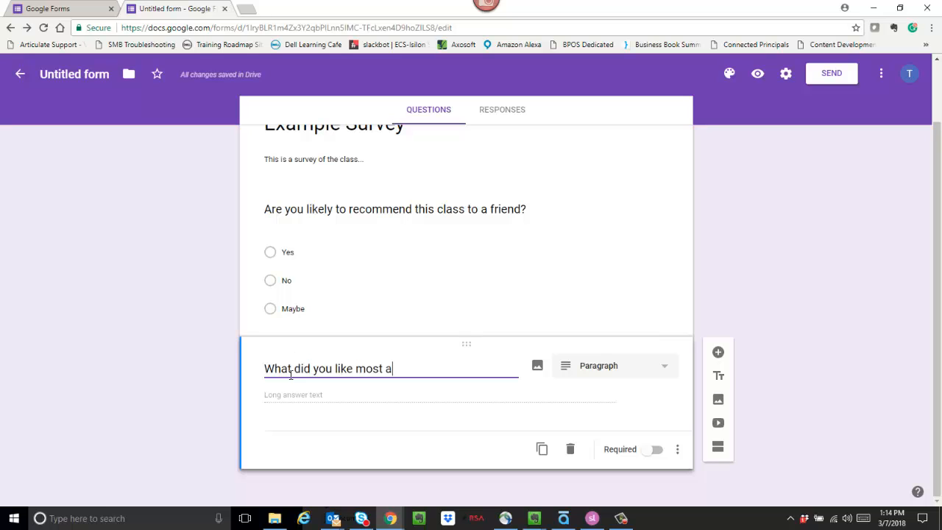
text(bout class)
text(?)
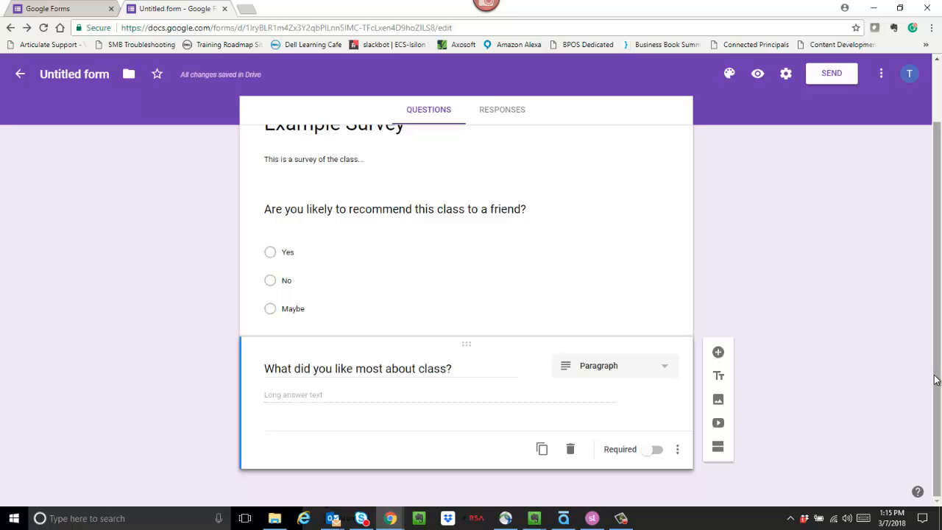
drag(937, 381, 941, 354)
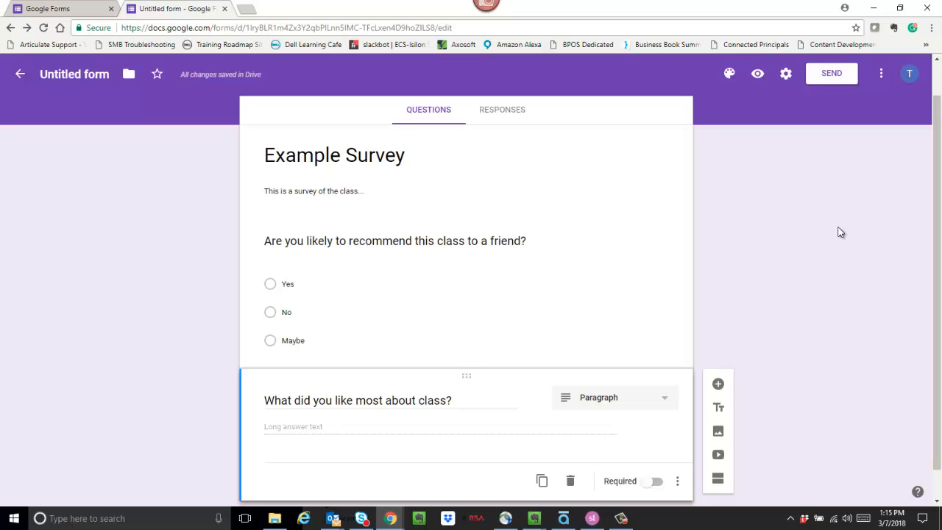
Submit a preview test response (Yes; 'I really liked the instructor!'), then return to Forms home
click(758, 74)
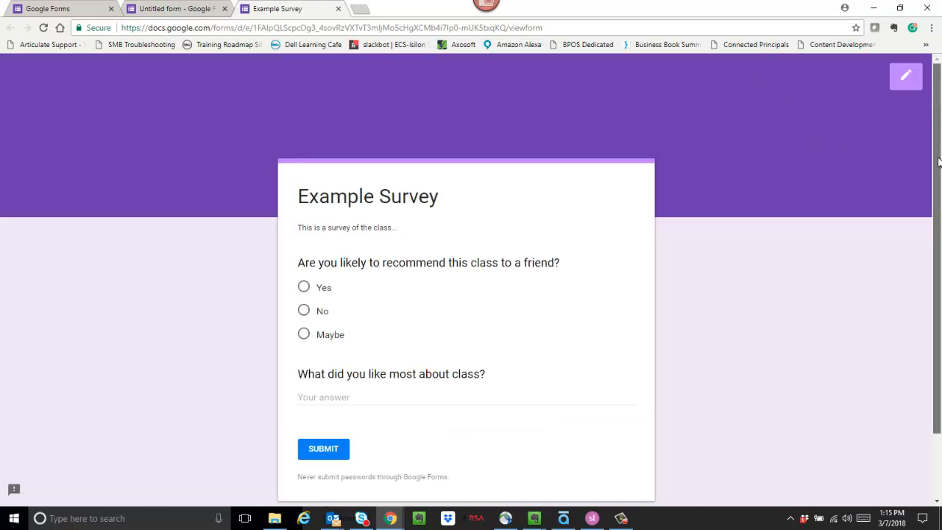
scroll(939, 181, down, 1)
drag(940, 180, 940, 222)
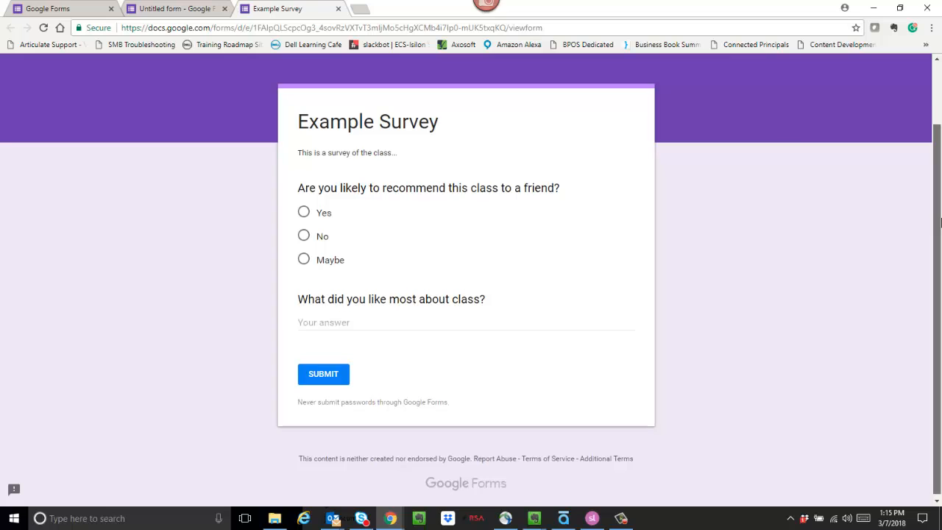
click(304, 215)
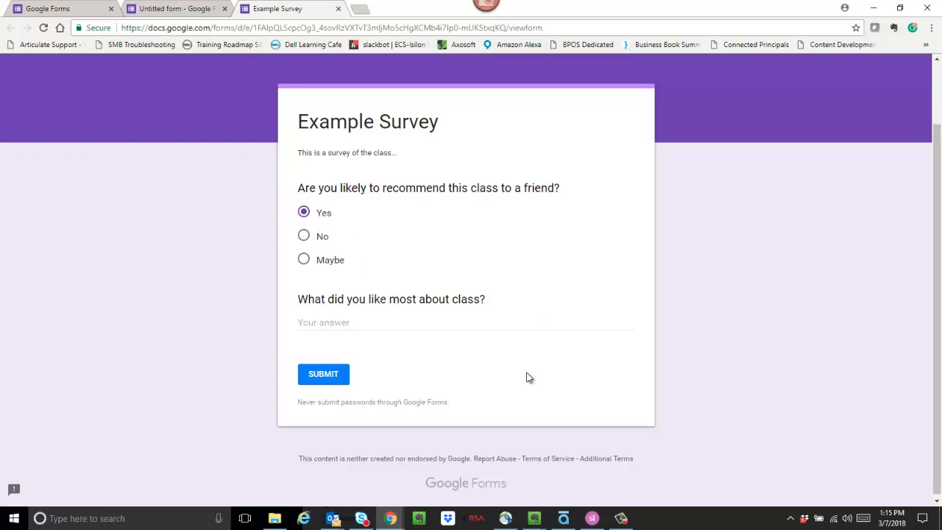
click(311, 321)
text(I really l)
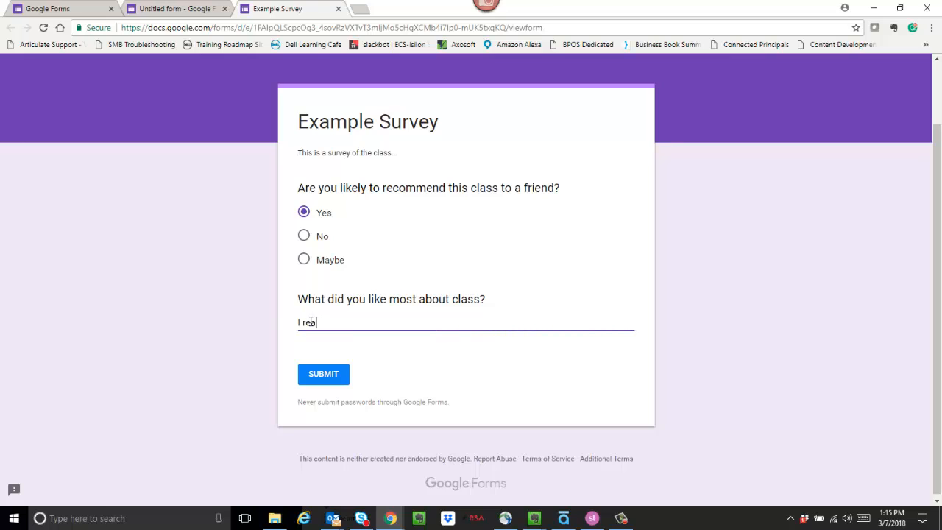
text(iked the instructor)
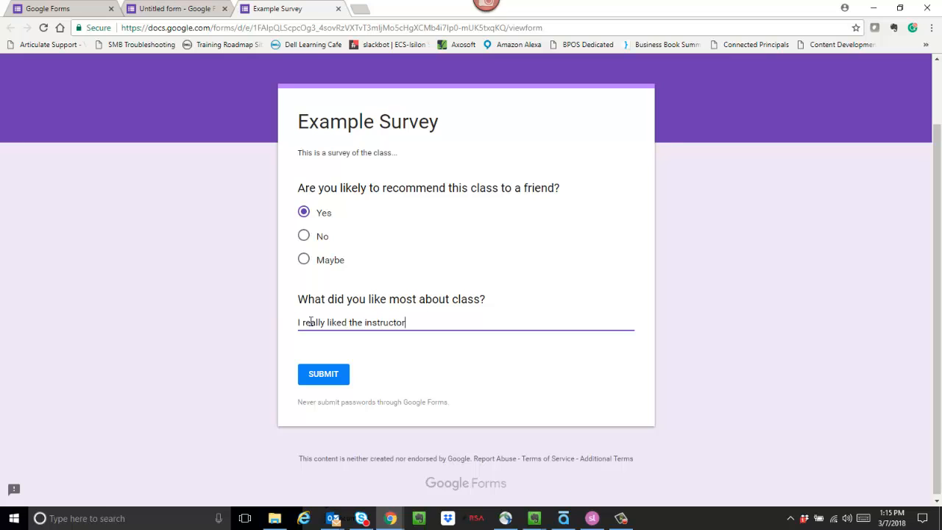
text(!)
click(324, 375)
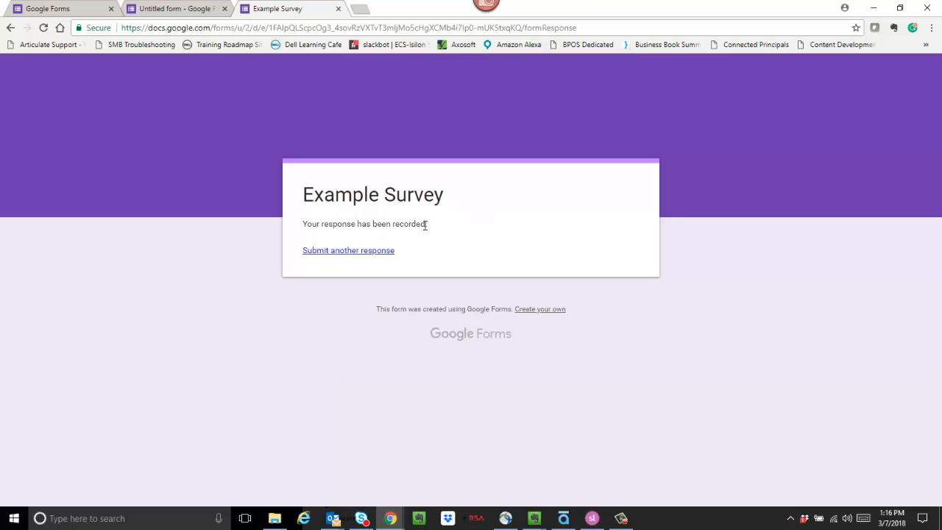
click(369, 254)
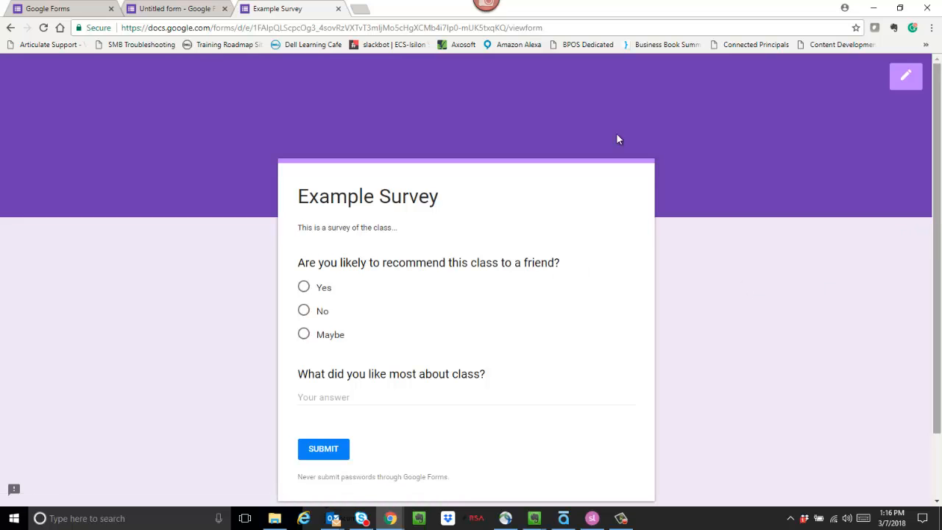
click(80, 11)
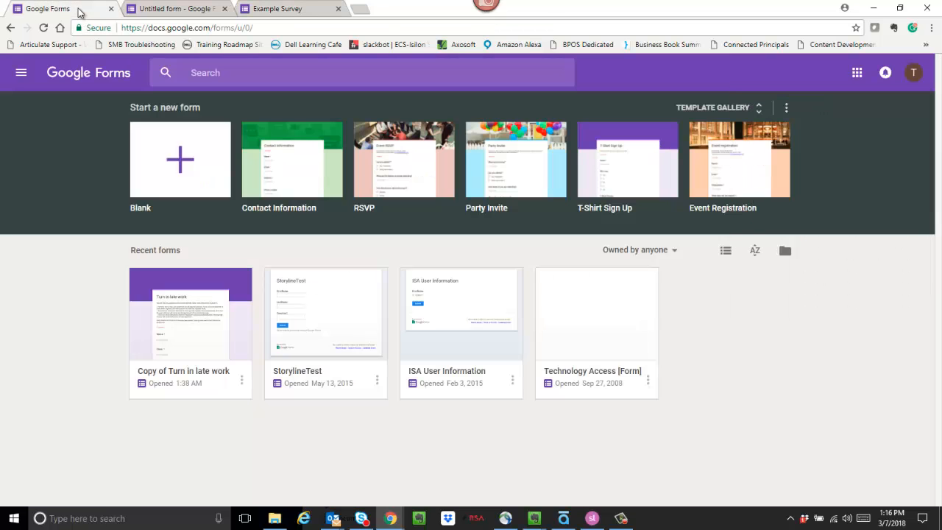
Open Example Survey's Responses, view the single response individually, then return to the Summary
click(164, 12)
scroll(939, 249, down, 1)
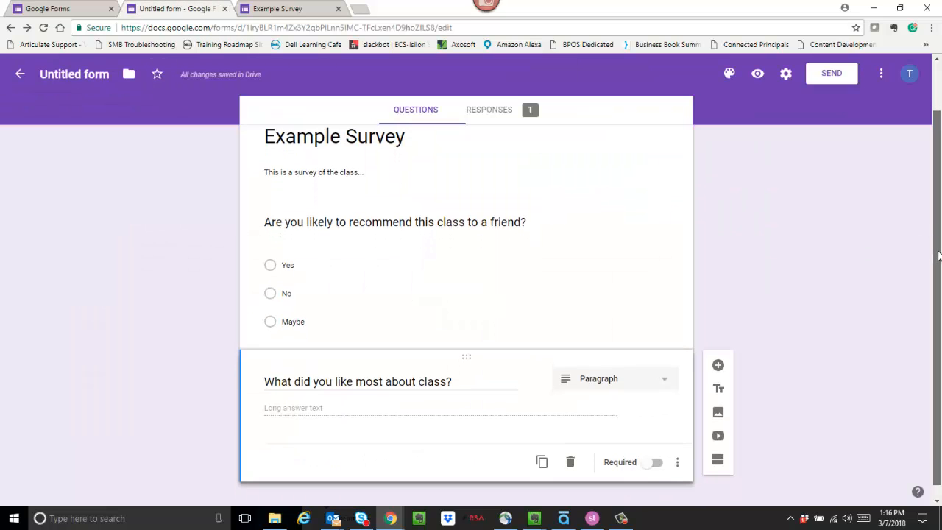
scroll(939, 249, up, 1)
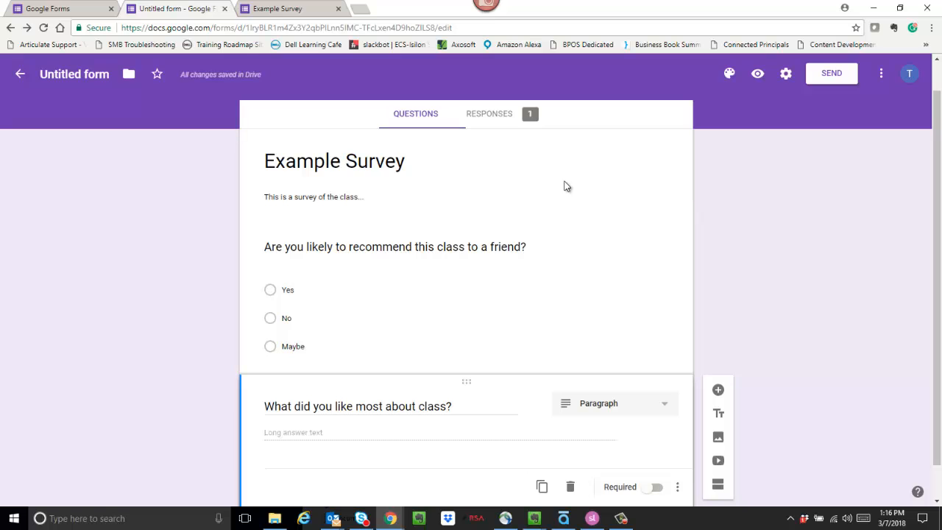
click(491, 117)
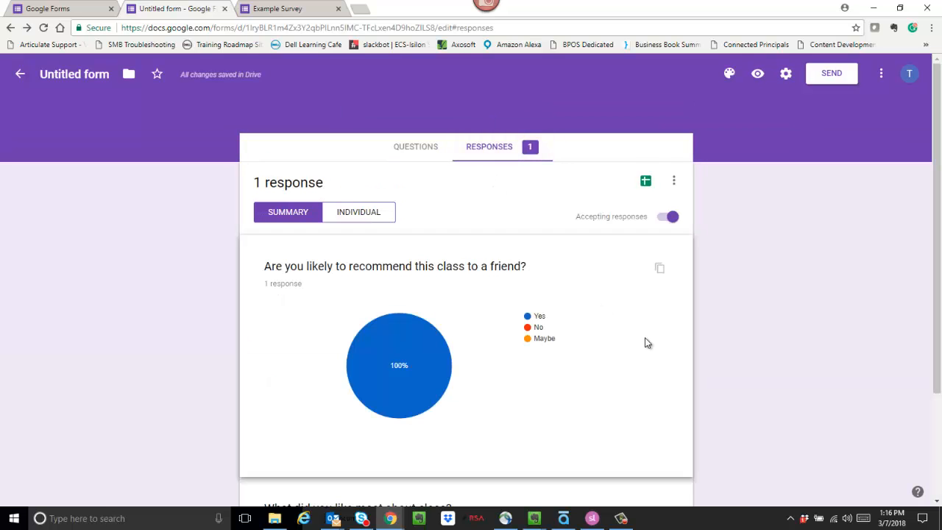
scroll(939, 210, down, 1)
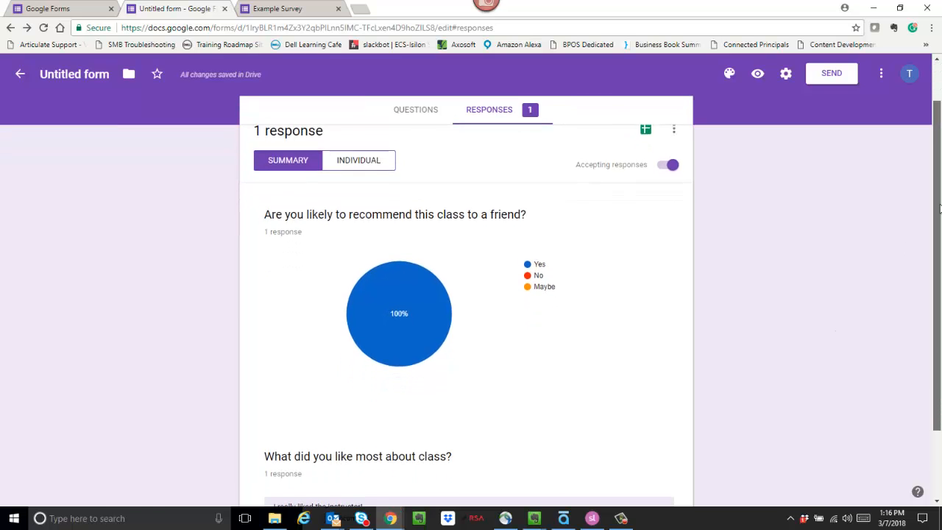
scroll(939, 209, down, 1)
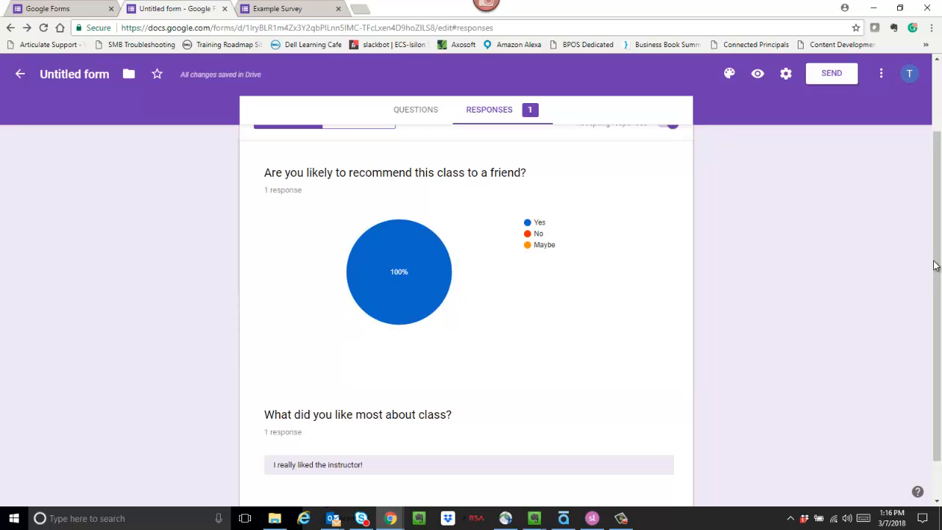
drag(935, 265, 937, 318)
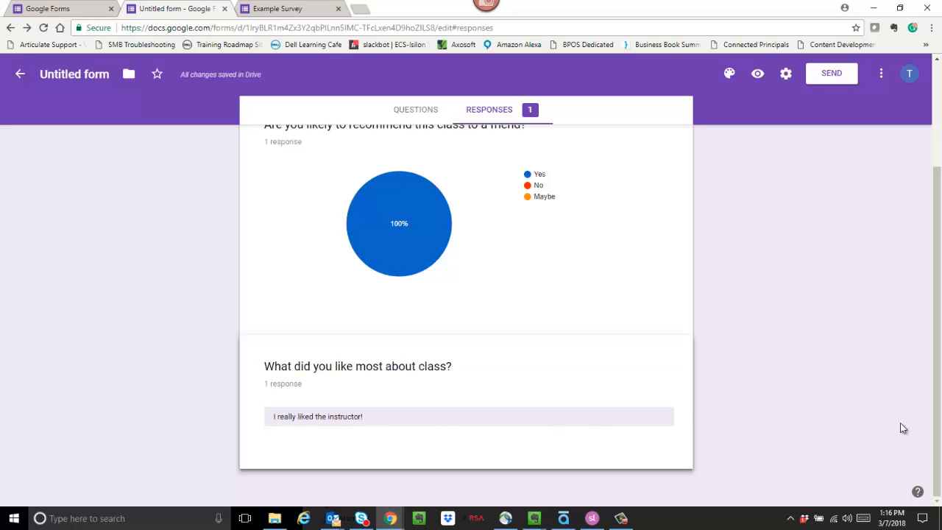
drag(940, 427, 938, 327)
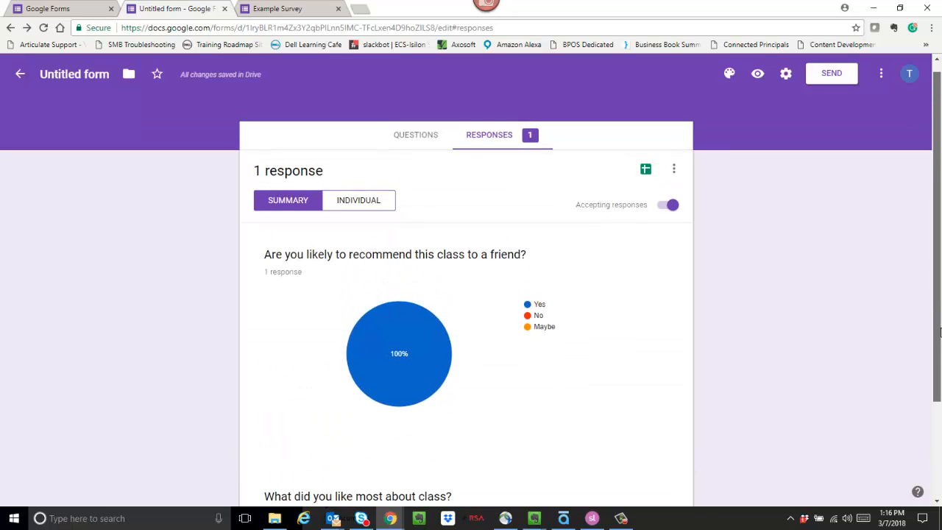
click(366, 206)
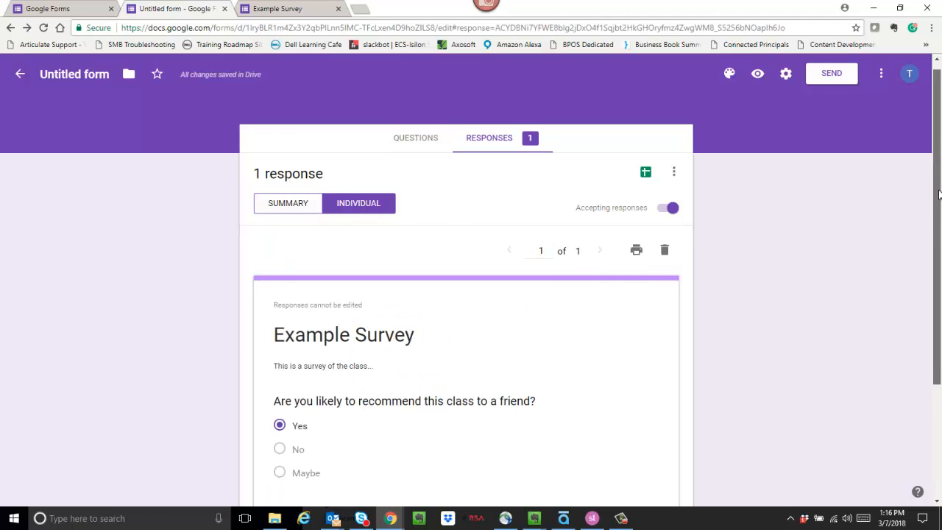
drag(941, 199, 940, 174)
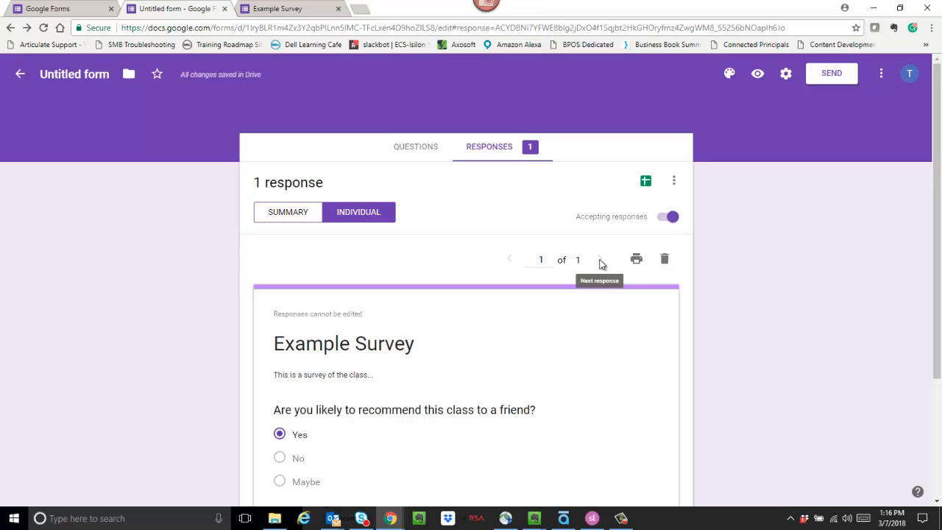
click(285, 213)
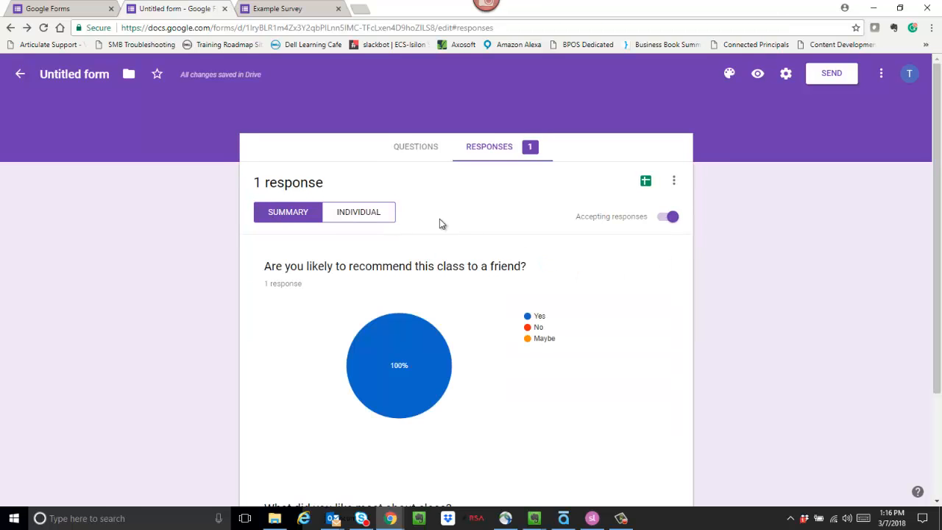
click(675, 182)
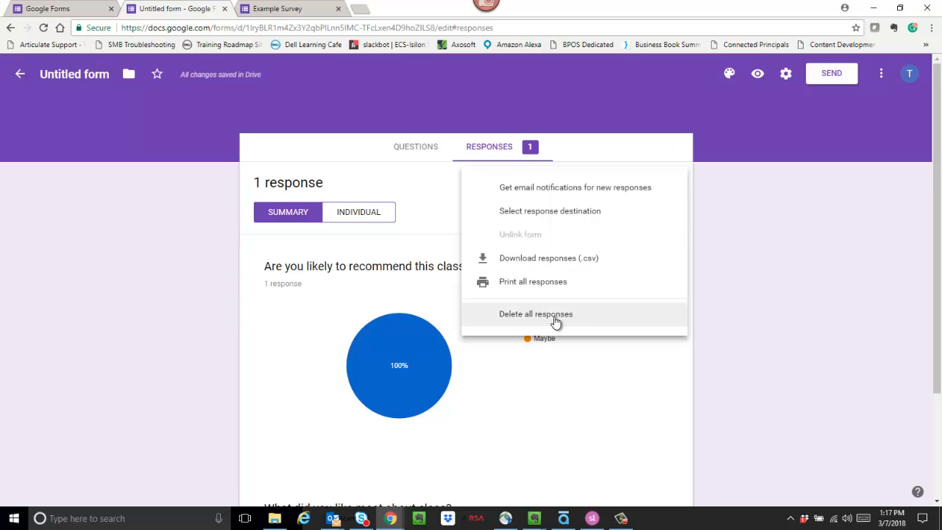
click(742, 281)
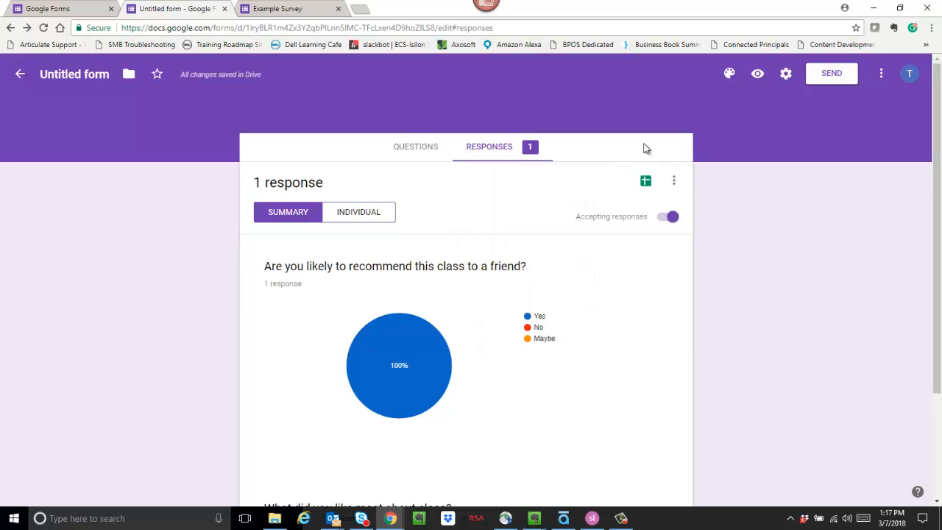
Choose a new response spreadsheet and rename it 'Class Survey Responses'
click(646, 184)
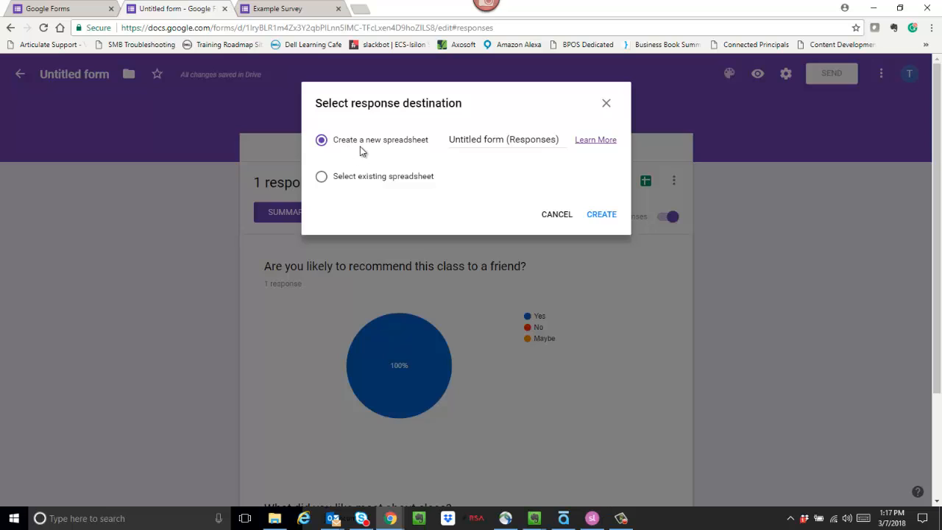
click(495, 142)
drag(449, 140, 572, 147)
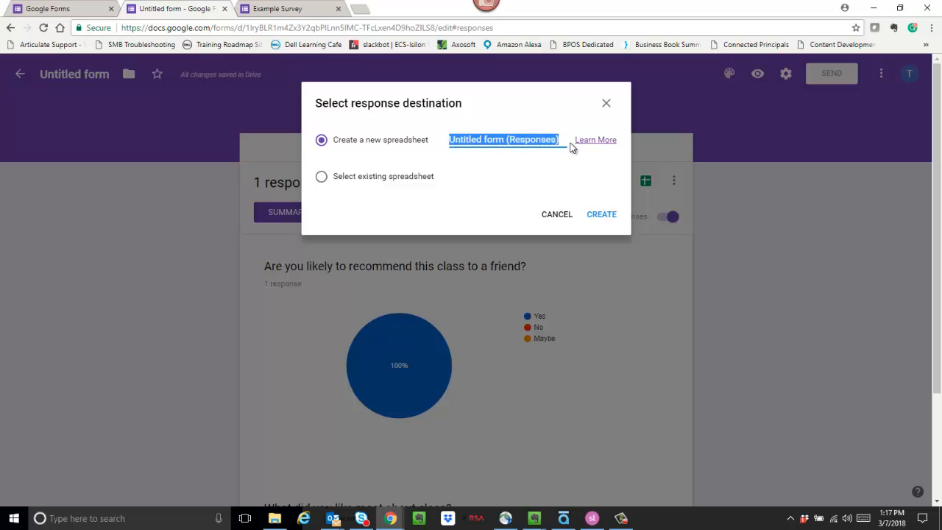
text(Class S)
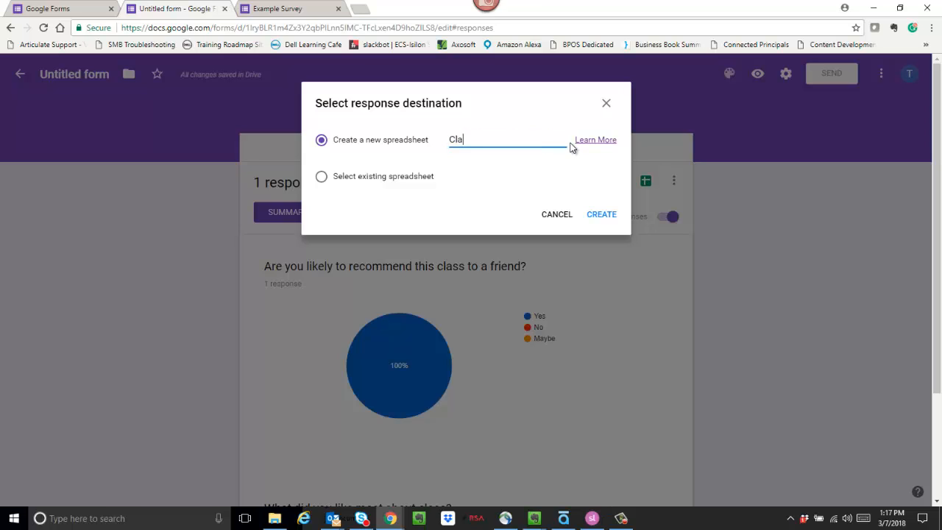
text(vey Responses)
Create the linked spreadsheet and auto-fit columns A and B to their timestamp and question text
click(602, 216)
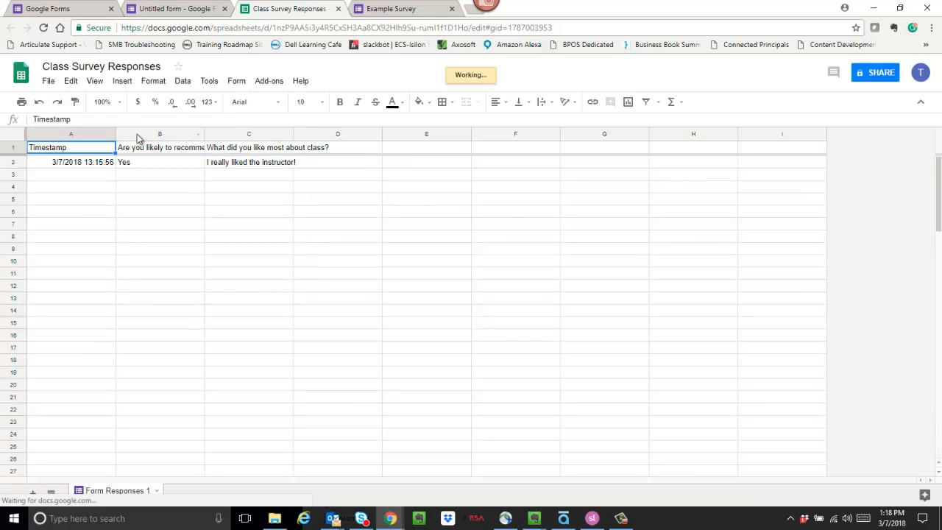
double_click(115, 137)
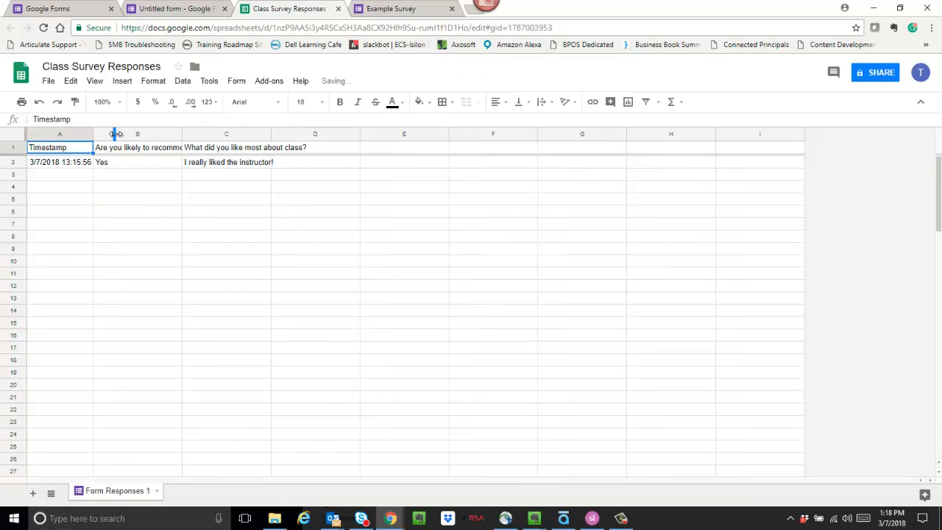
double_click(182, 134)
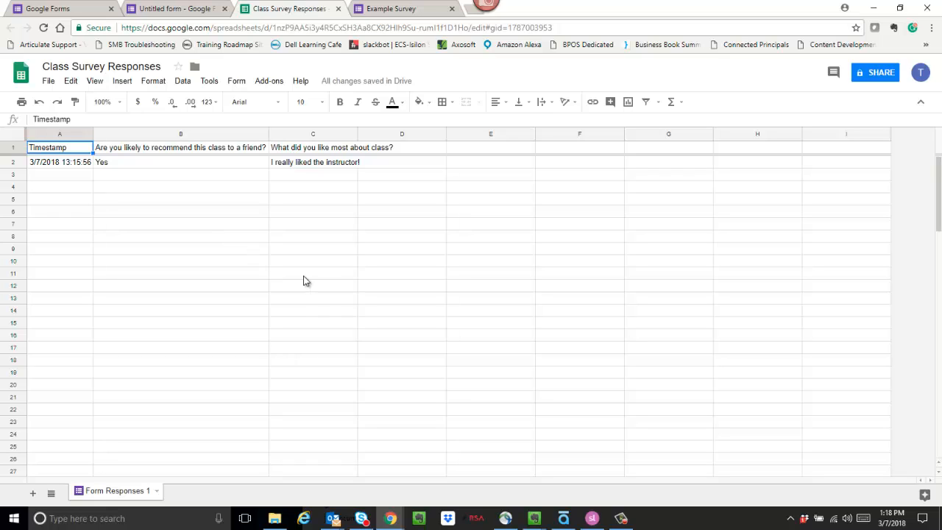
Turn off Accepting responses on the Example Survey's responses summary and check the response options menu
click(74, 11)
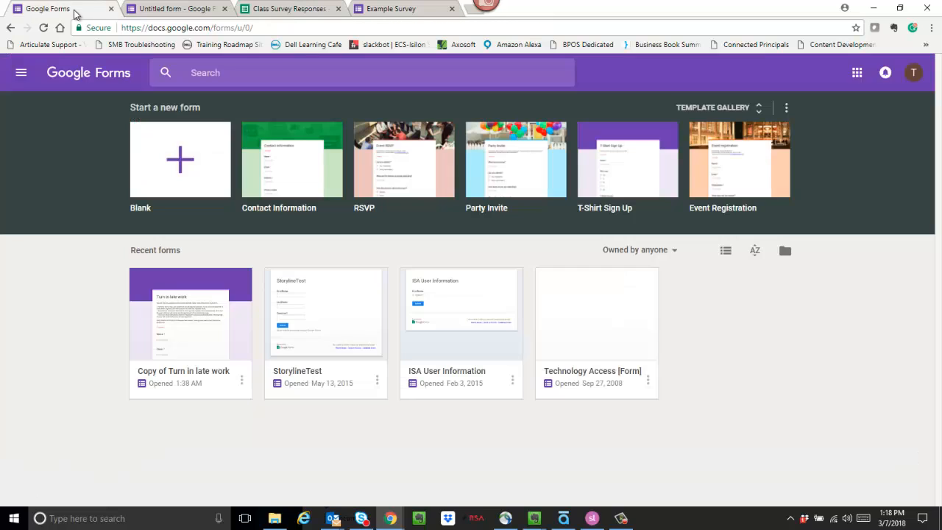
click(155, 11)
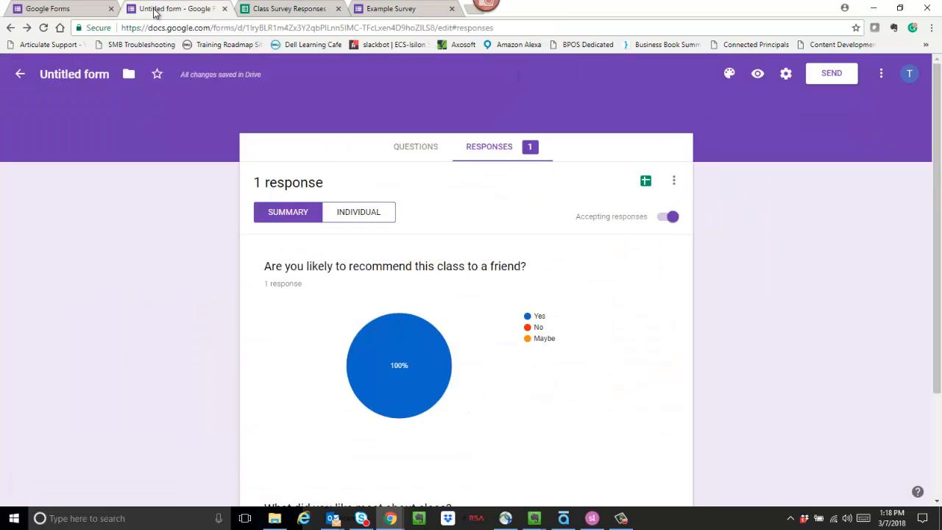
click(667, 218)
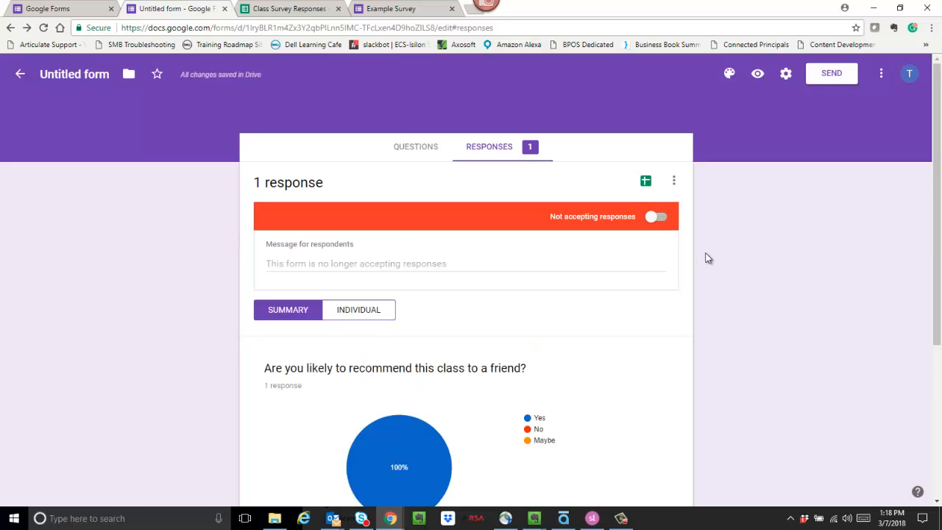
click(674, 184)
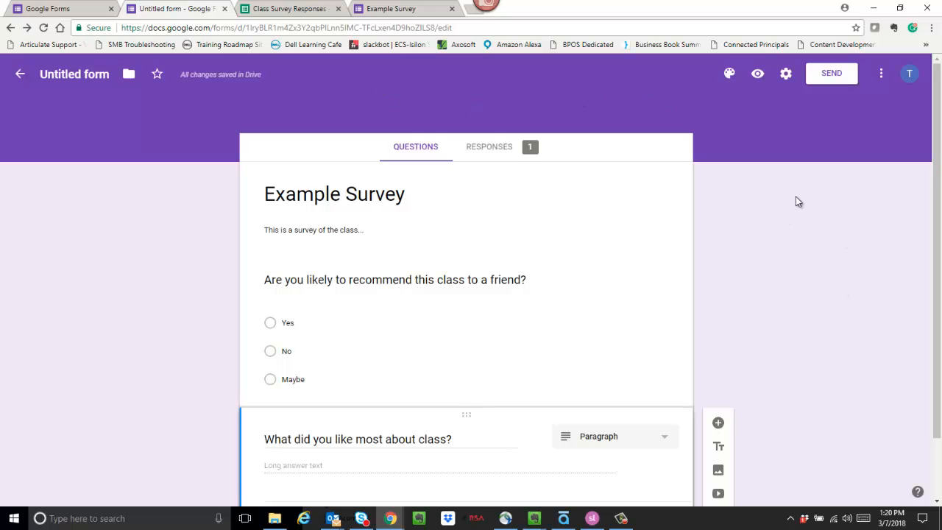
Change the form's theme colour to blue, then bring up the form Settings
click(729, 77)
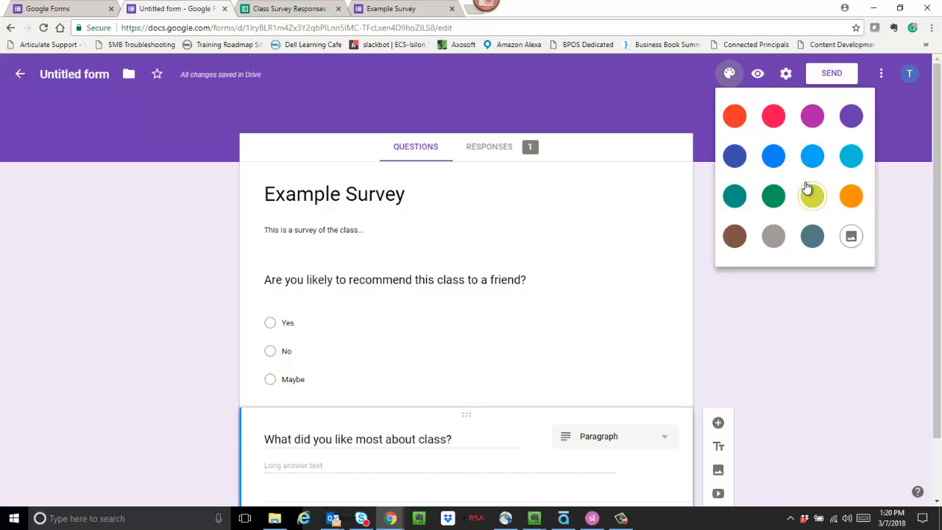
click(774, 159)
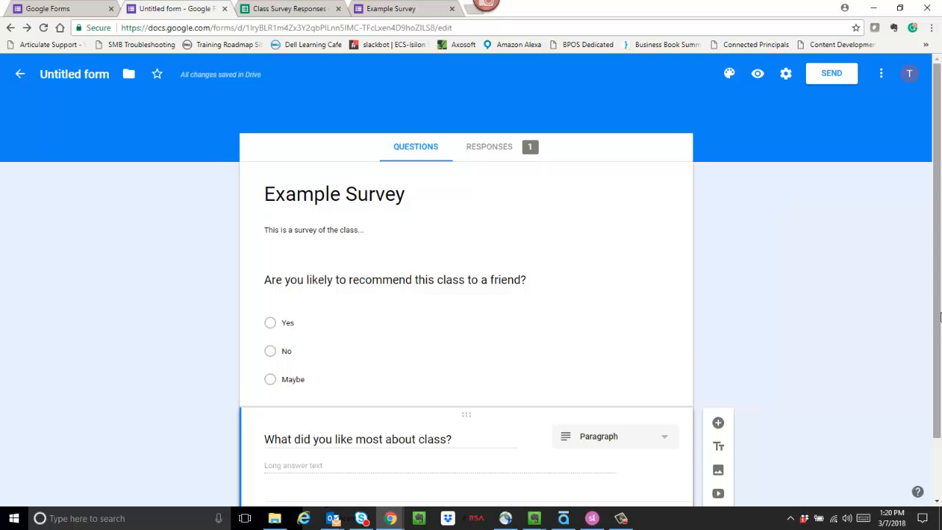
mouse_move(938, 315)
mouse_down()
mouse_move(938, 360)
mouse_move(936, 312)
mouse_up()
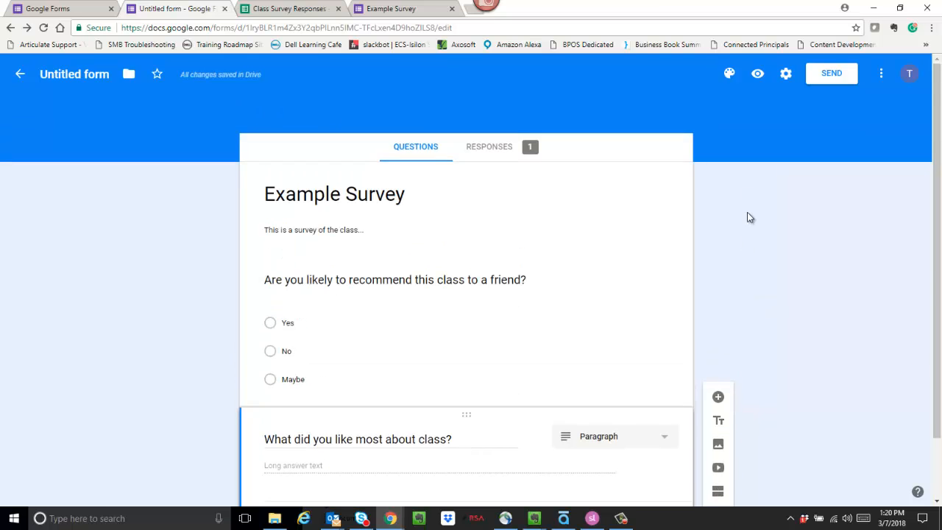
click(786, 76)
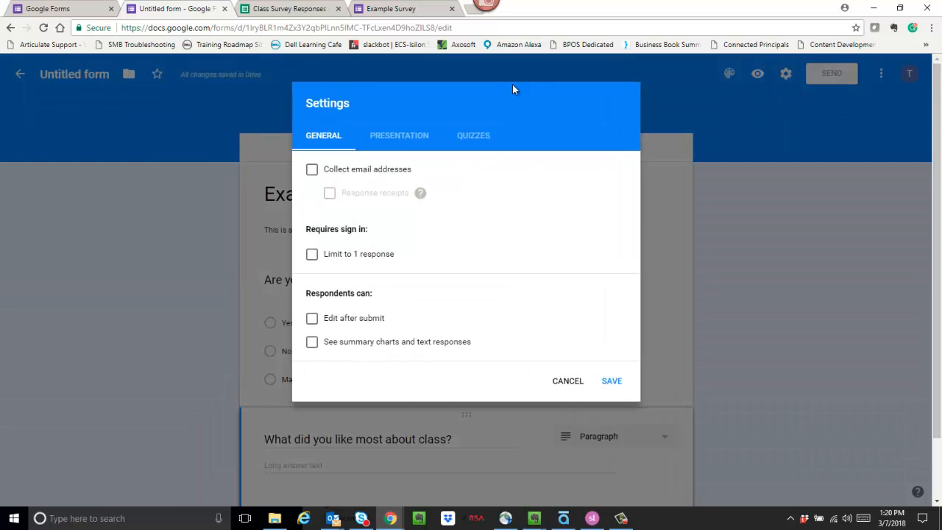
Tick Collect email addresses in the General settings
click(312, 172)
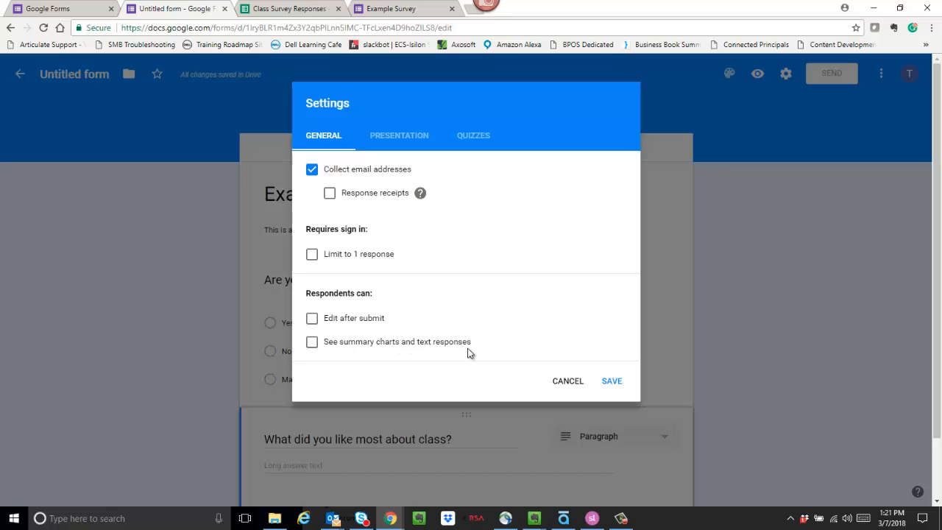
click(398, 137)
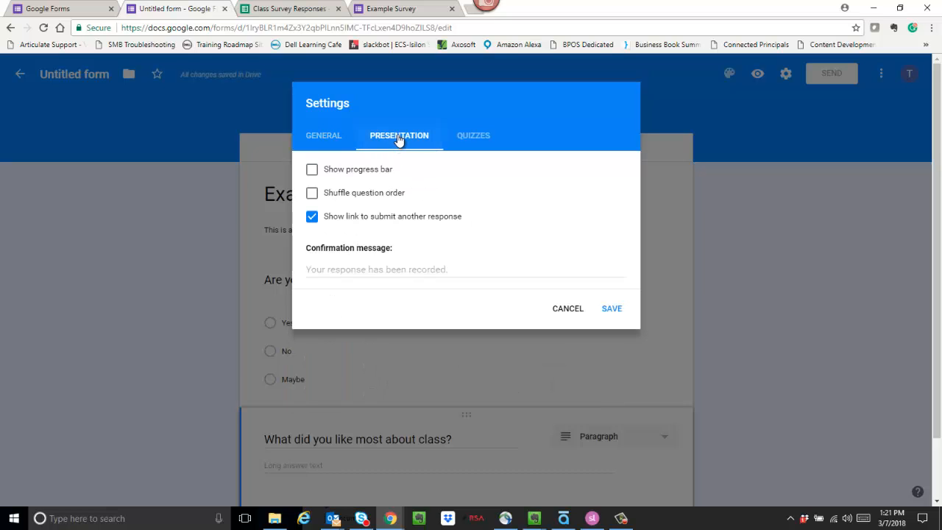
Enable Show progress bar and Shuffle question order, and untick the submit-another-response link
click(322, 174)
click(311, 196)
click(314, 219)
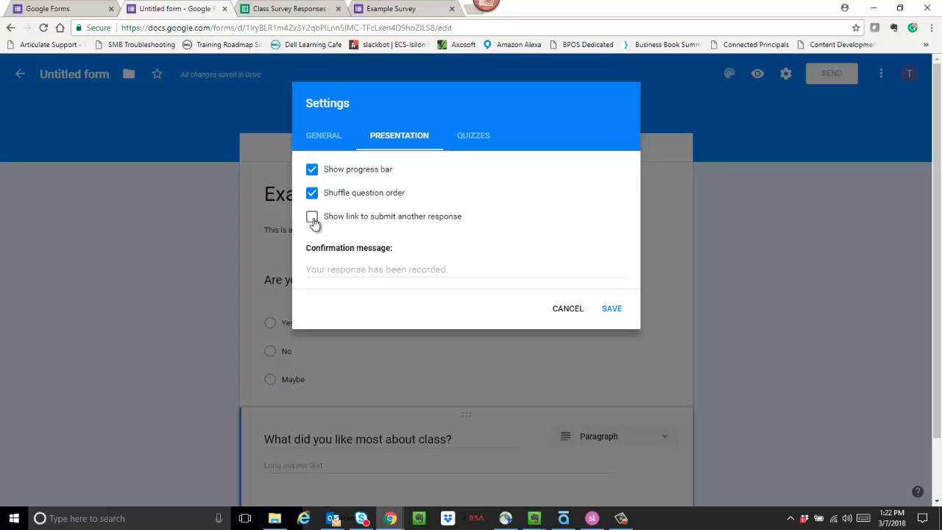
click(312, 218)
click(312, 217)
Set the confirmation message to 'Thank You! You are done with the survey'
click(337, 270)
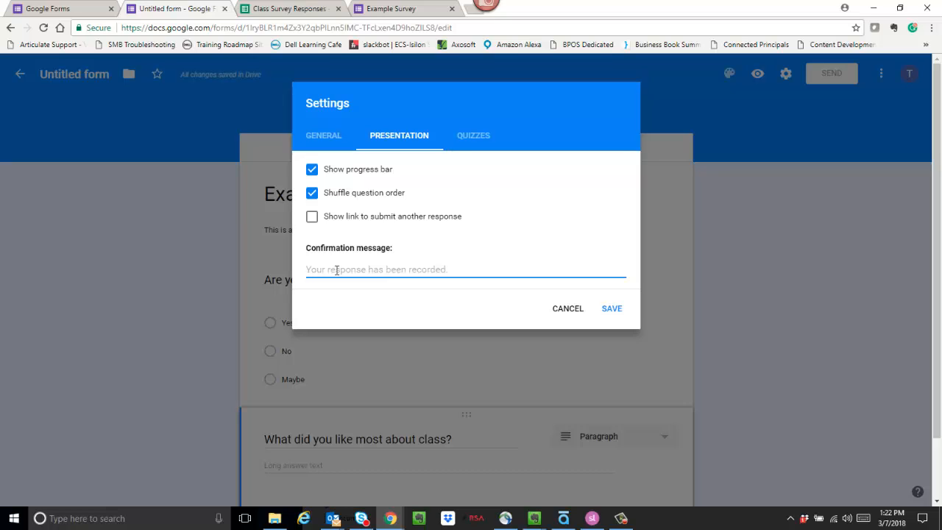
text(Thank)
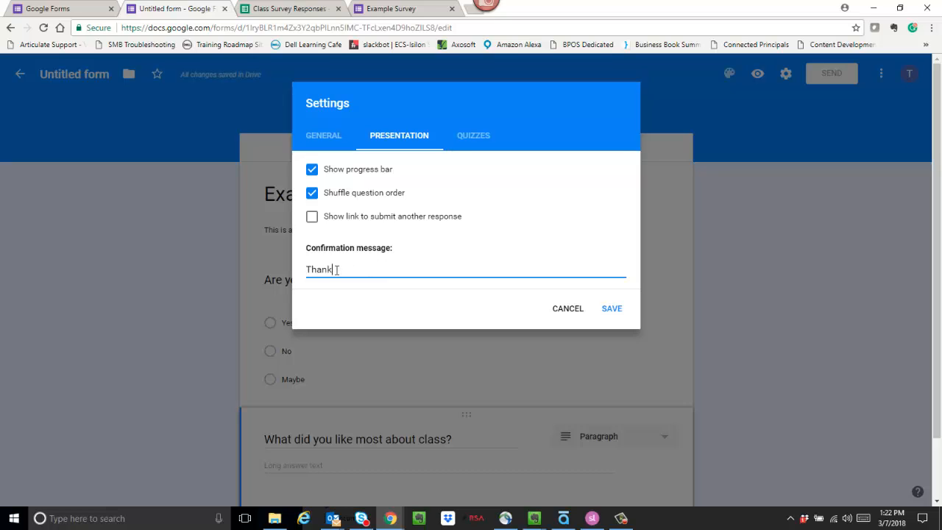
text( You)
text(! You are done with the survey.)
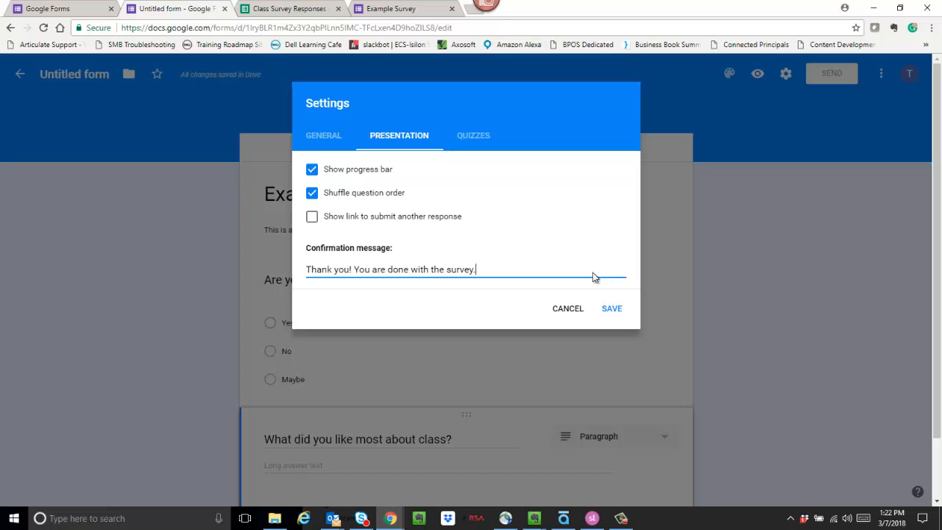
click(474, 136)
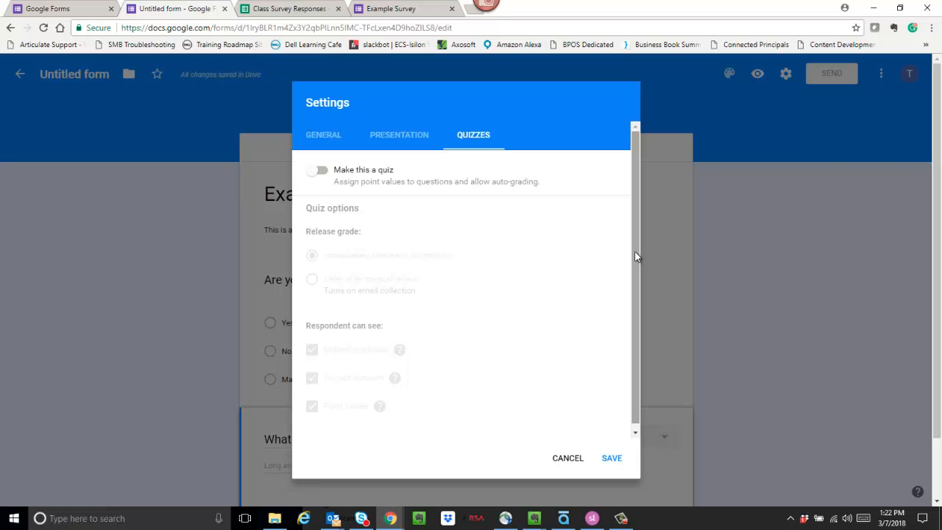
Try Make this a quiz, switch it back off, and save the settings
click(321, 172)
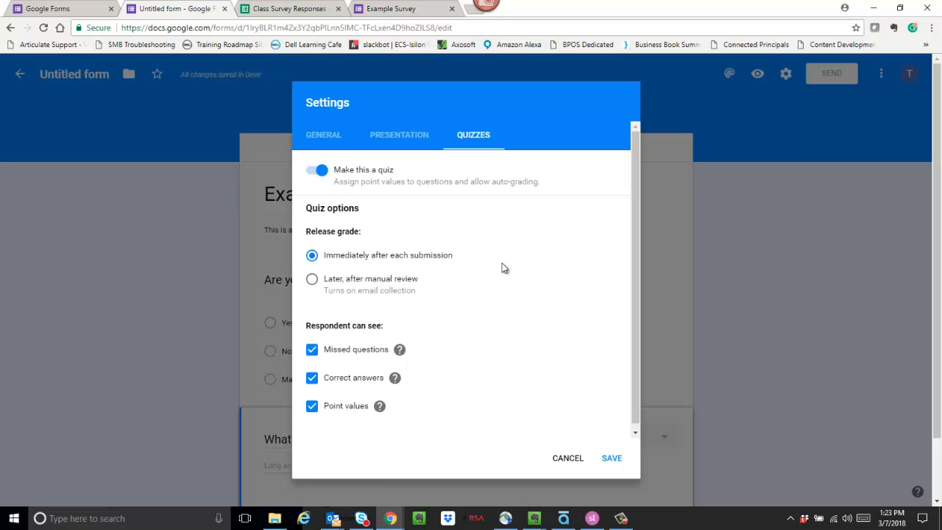
drag(637, 221, 633, 255)
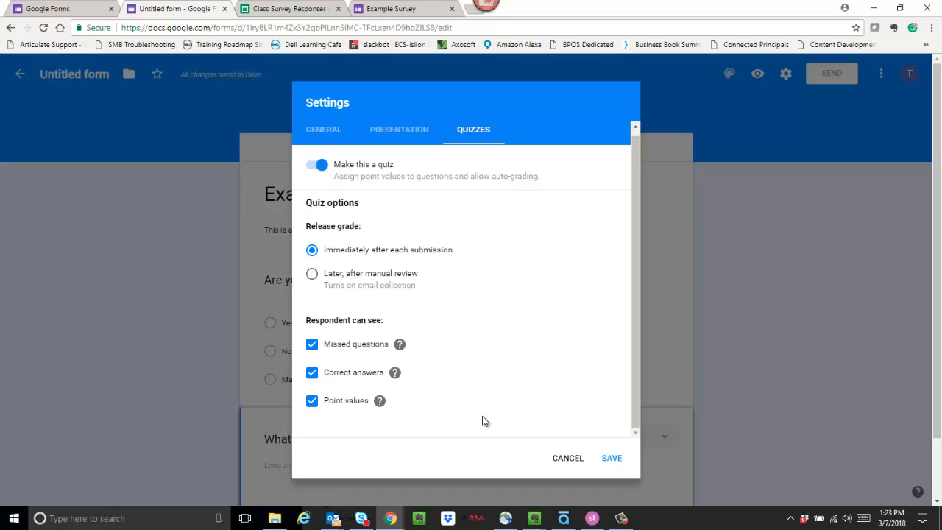
click(315, 165)
click(610, 457)
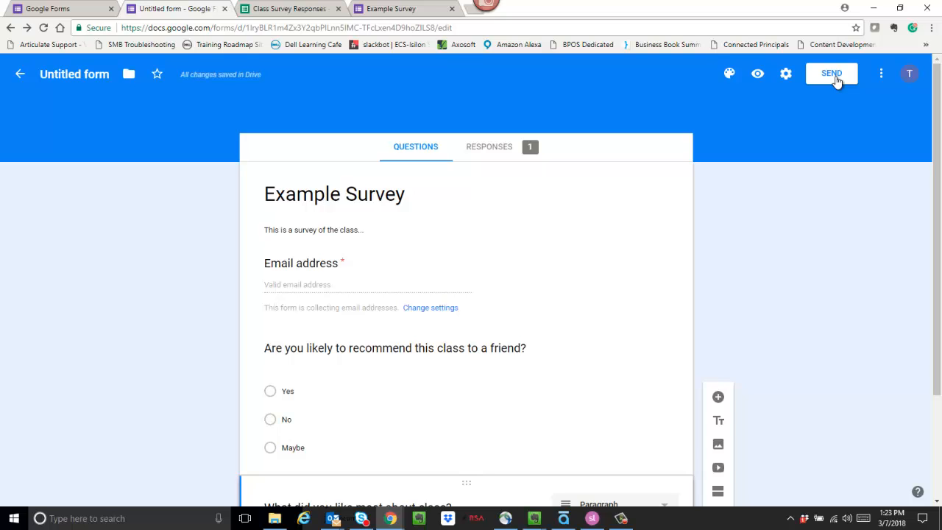
Address the form email to the recipient's e-mail address, leaving 'Include form in email' unticked
click(832, 77)
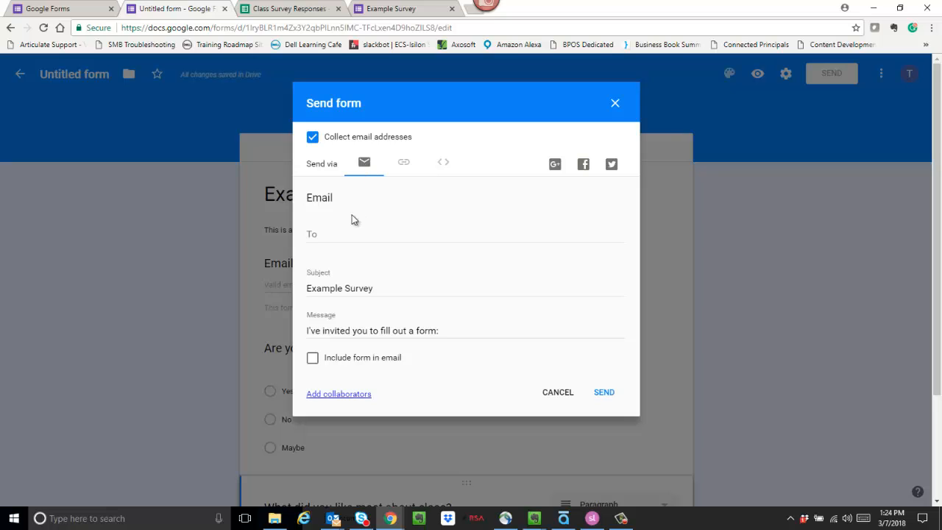
click(327, 233)
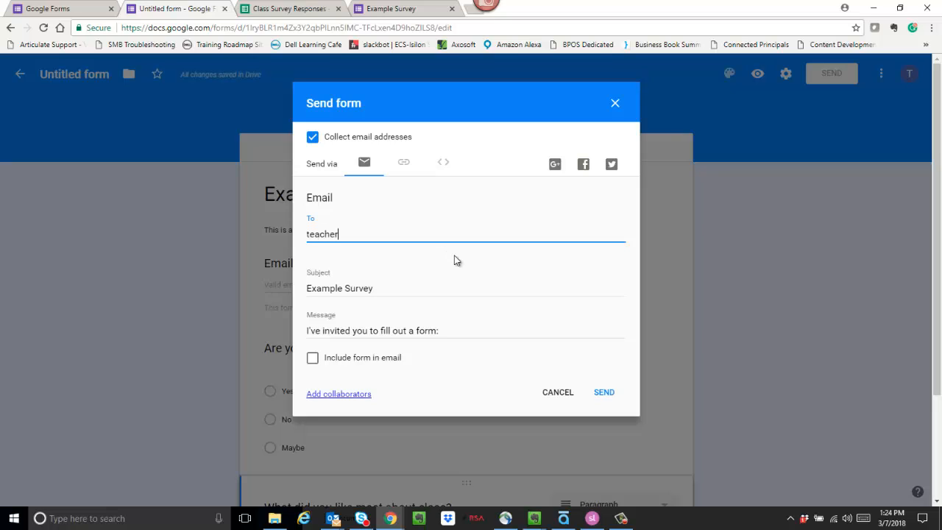
click(313, 359)
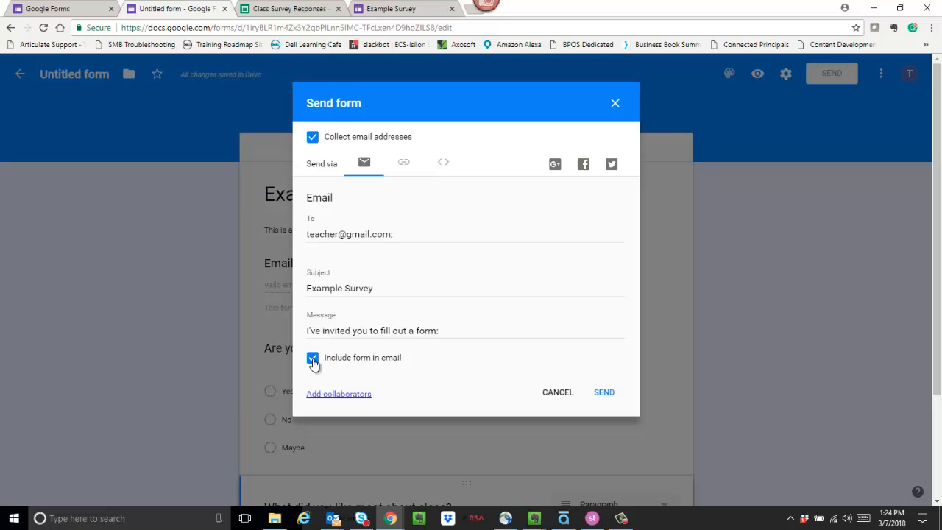
click(312, 359)
click(402, 163)
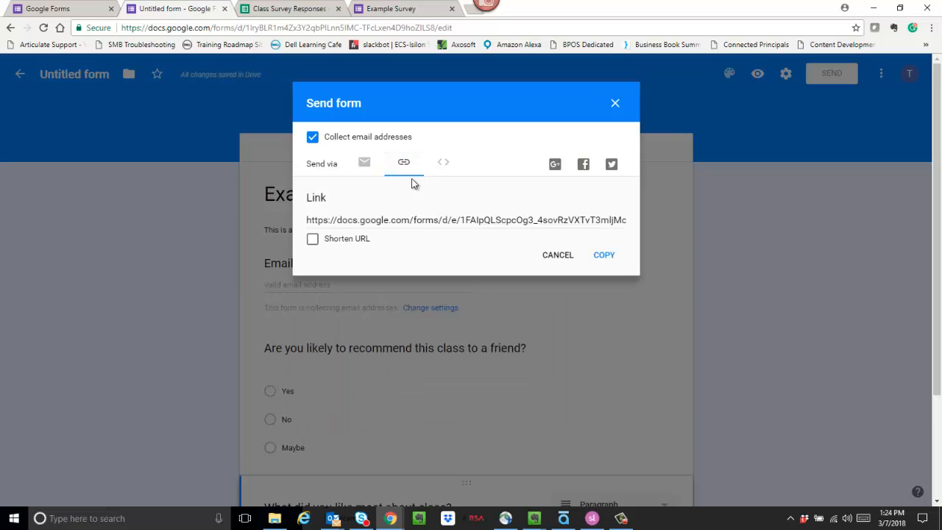
Copy the shortened form link, view the HTML embed code, and cancel the Send form dialog
click(536, 220)
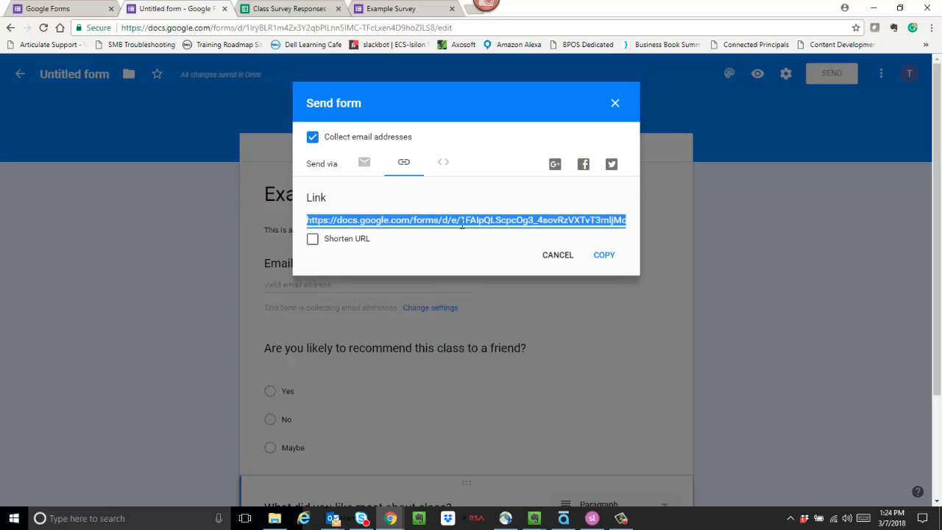
click(313, 240)
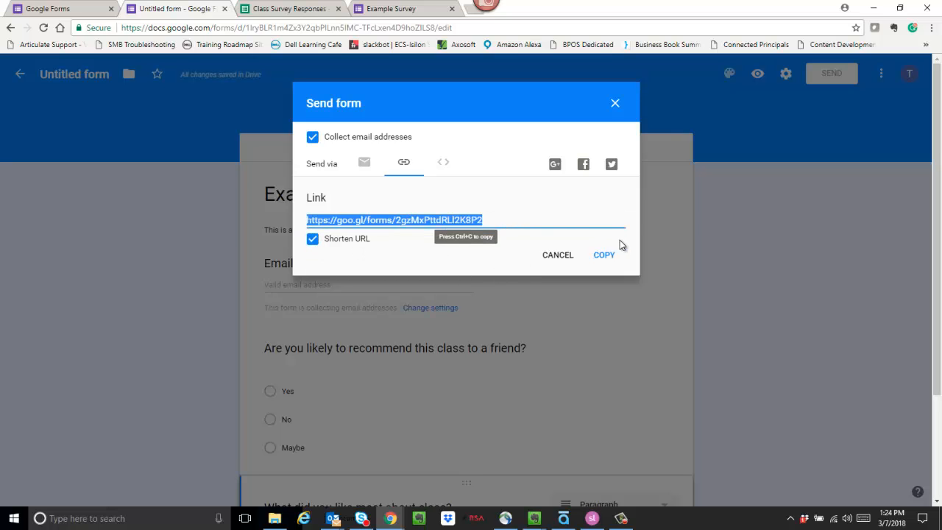
click(604, 256)
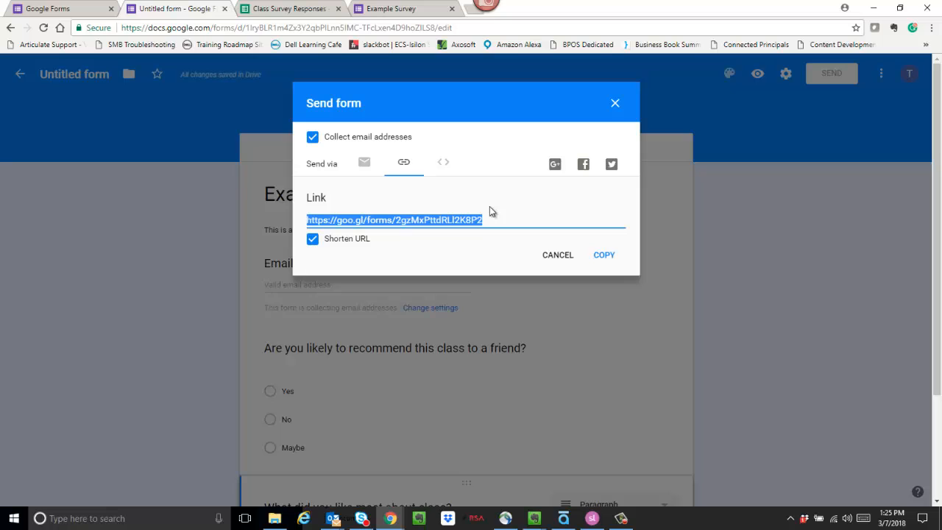
click(444, 164)
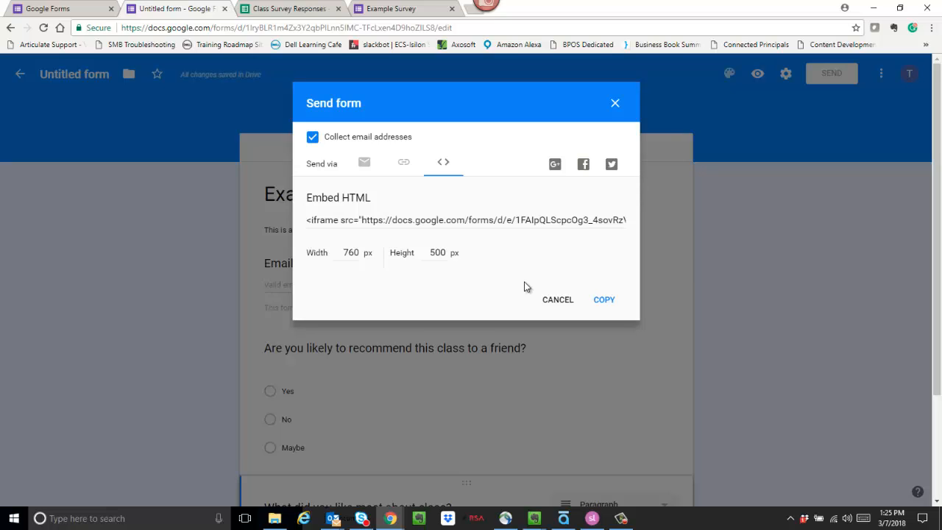
click(558, 303)
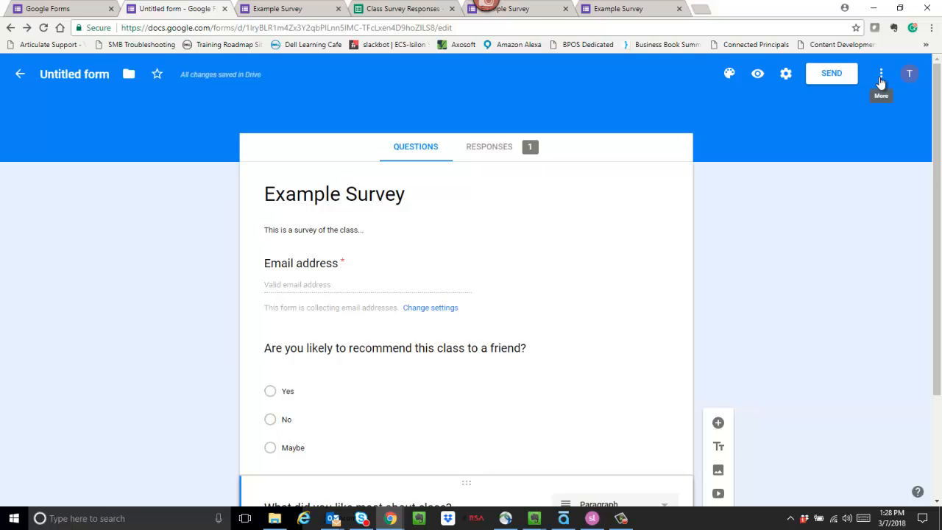
Open the three-dot More menu in the Example Survey editor
click(881, 76)
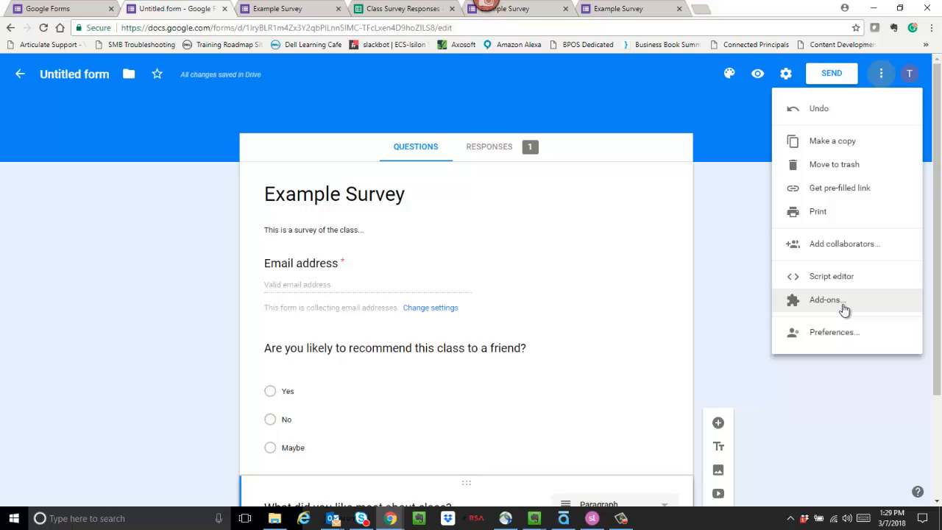
Open Add-ons from the More menu and scroll down the add-ons gallery
click(844, 307)
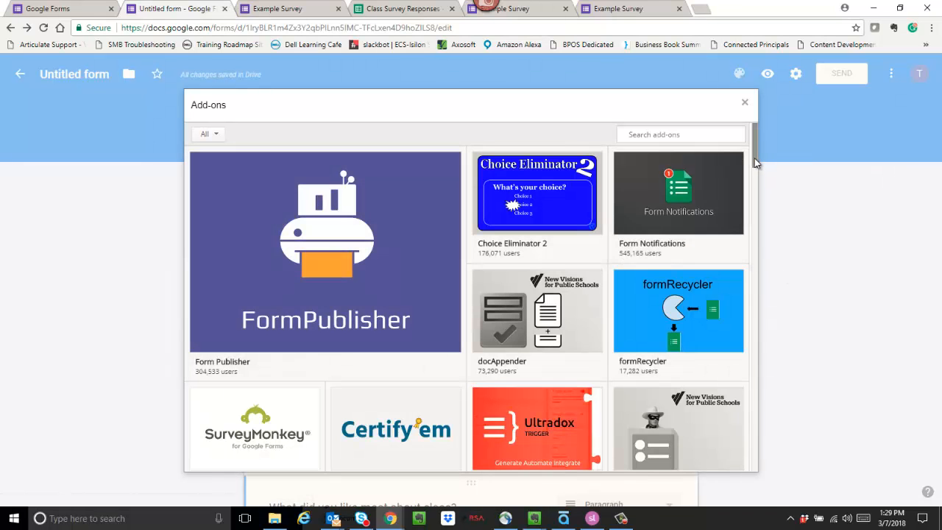
drag(756, 159, 754, 157)
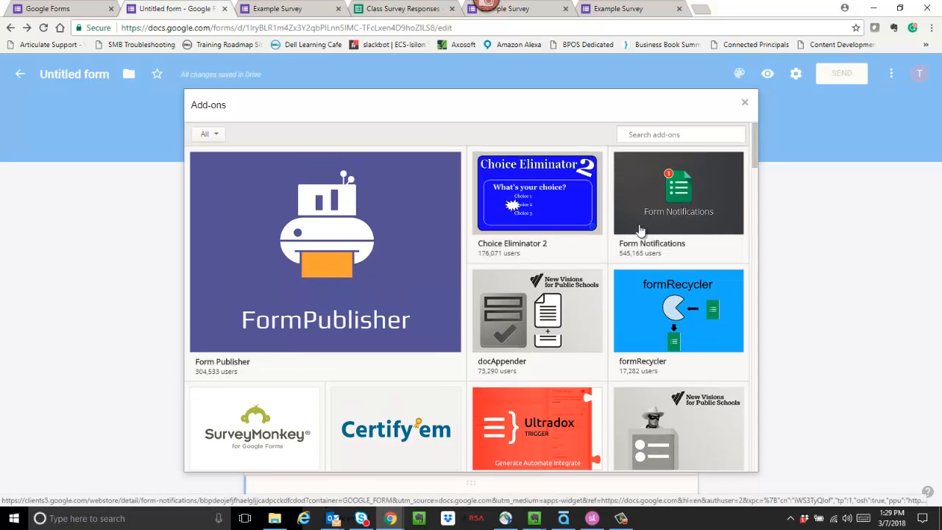
drag(757, 143, 759, 201)
Close the Add-ons gallery and open Preferences from the More menu to view Default settings
click(745, 103)
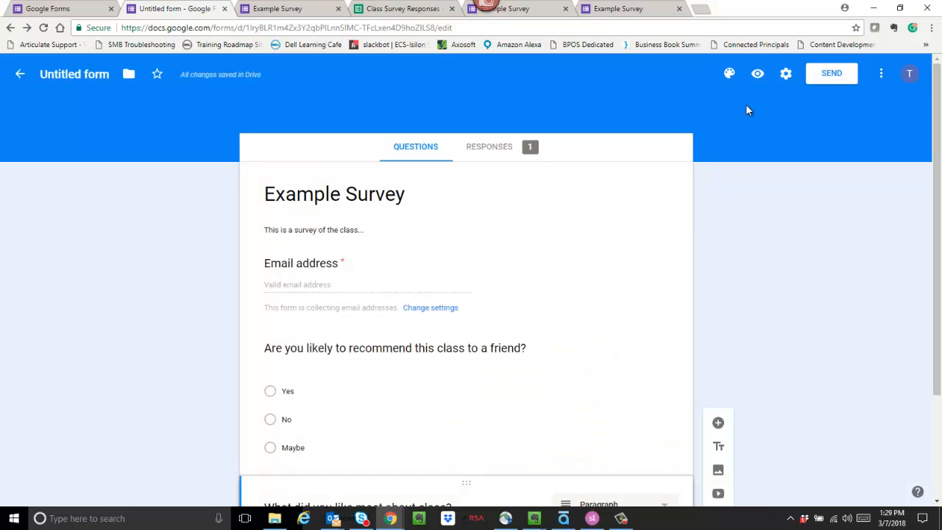
click(881, 73)
click(855, 338)
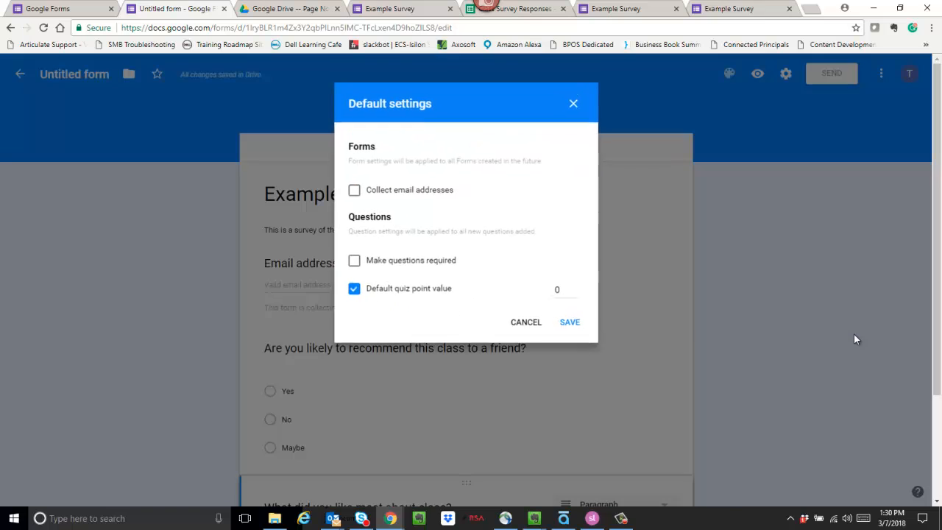